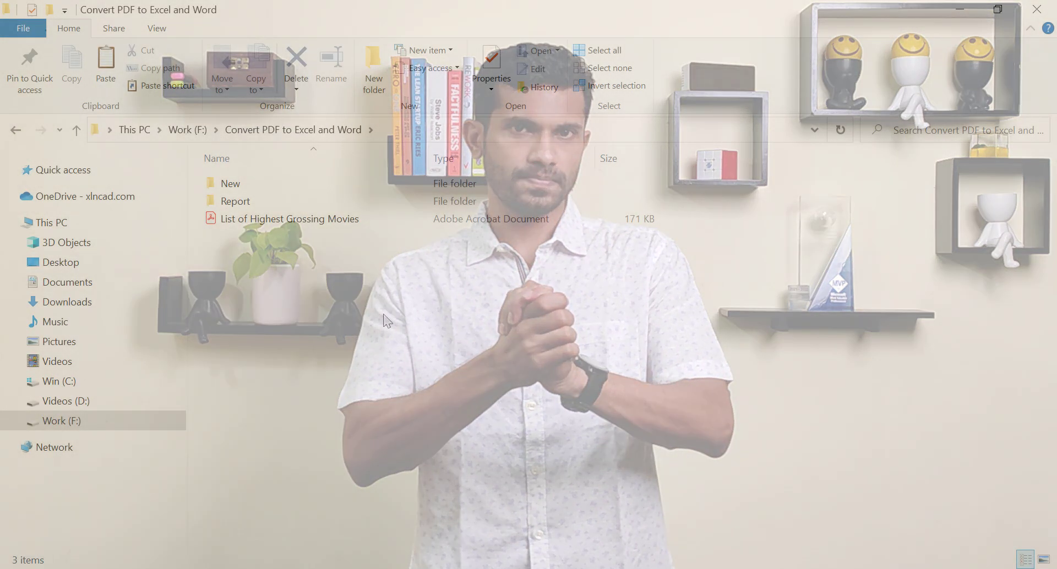
Open List of Highest Grossing Movies PDF, scroll through its three film tables, then minimize Acrobat.
{"action": "double_click", "coordinate": [297, 219]}
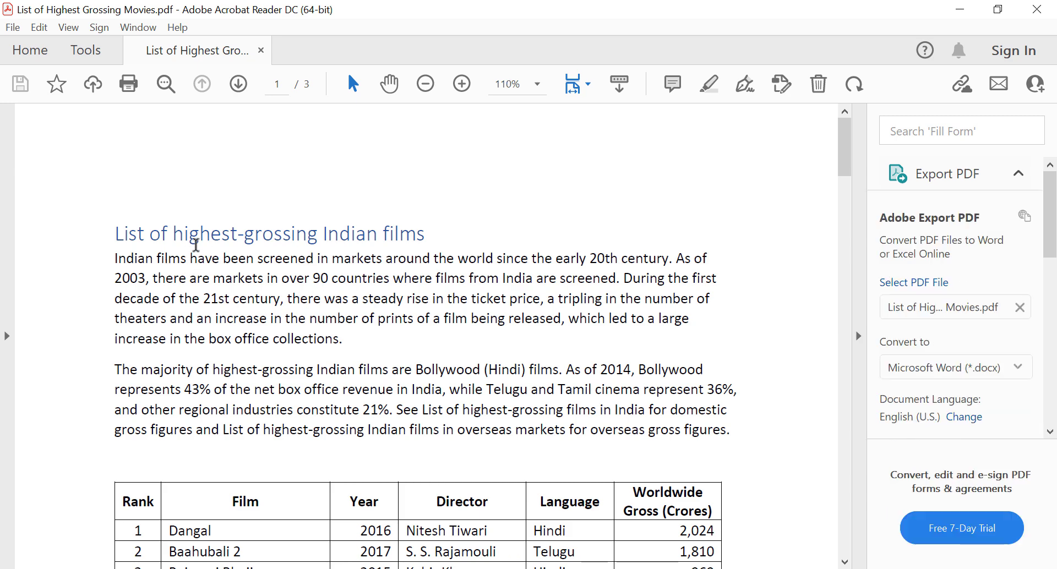
{"action": "scroll", "coordinate": [290, 240], "scroll_direction": "down", "scroll_amount": 10}
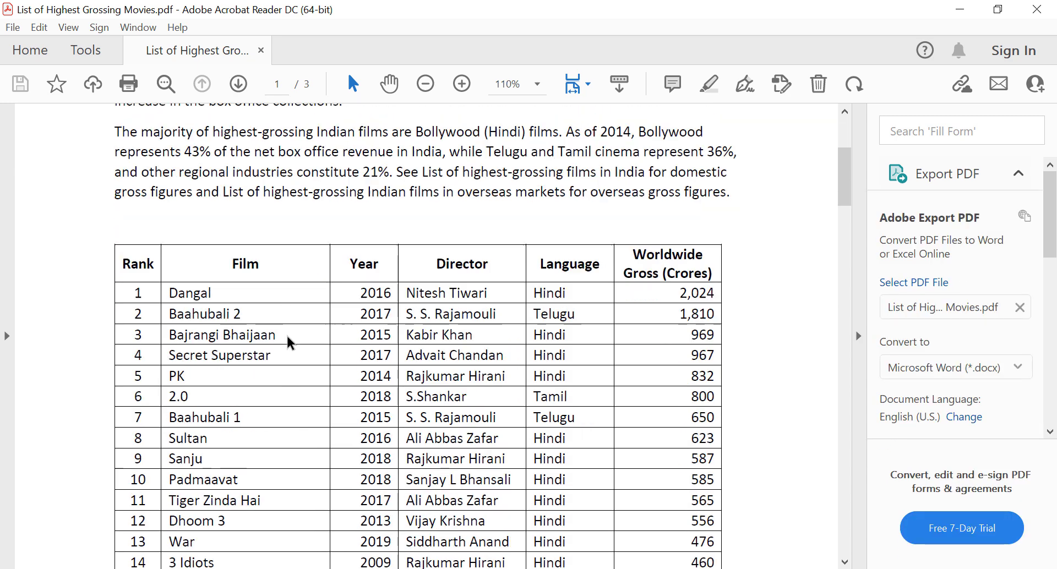
{"action": "scroll", "coordinate": [260, 331], "scroll_direction": "down", "scroll_amount": 4}
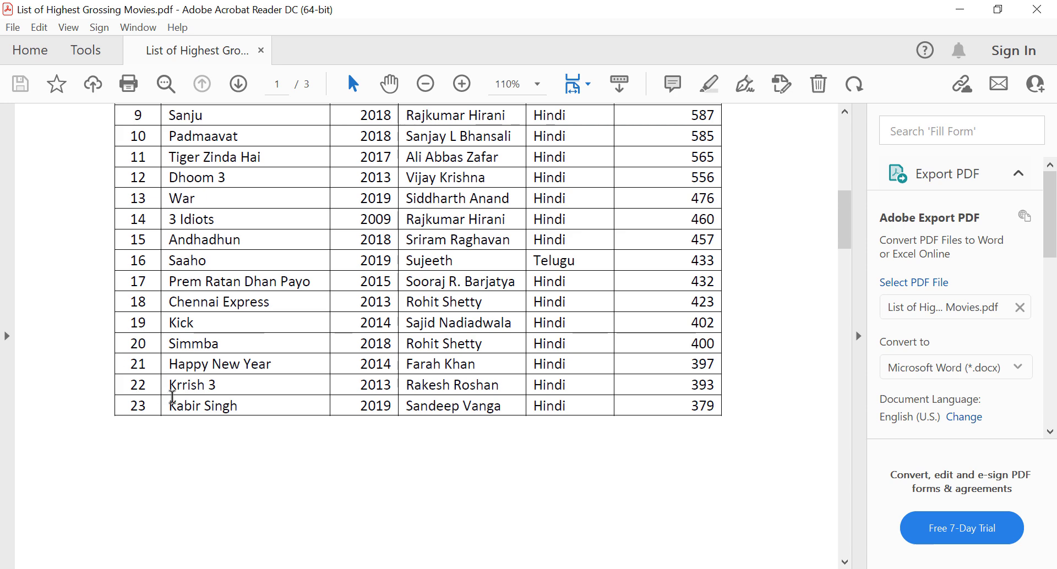
{"action": "scroll", "coordinate": [280, 357], "scroll_direction": "down", "scroll_amount": 8}
{"action": "scroll", "coordinate": [278, 352], "scroll_direction": "down", "scroll_amount": 15}
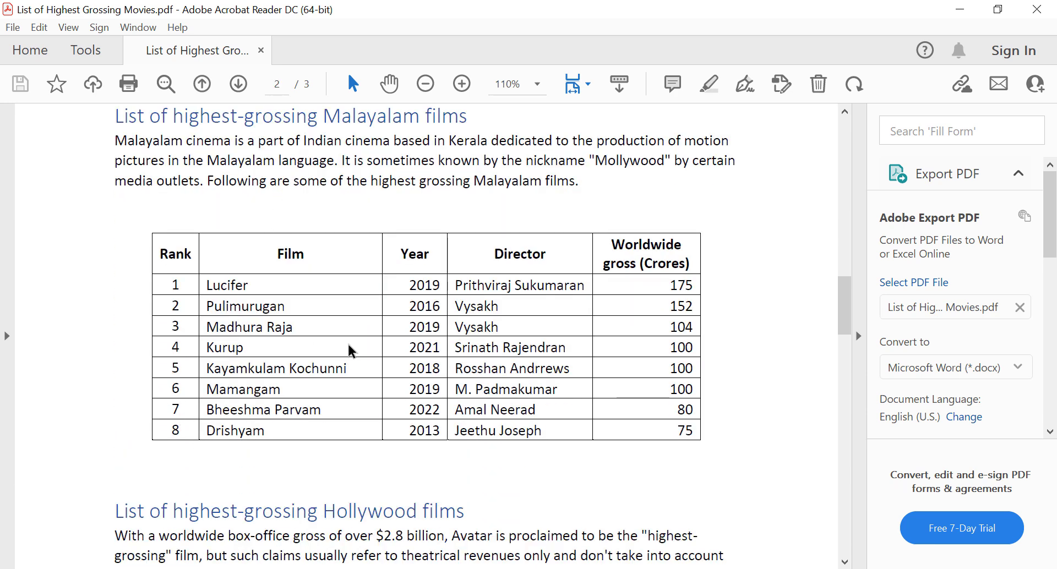
{"action": "scroll", "coordinate": [355, 347], "scroll_direction": "down", "scroll_amount": 4}
{"action": "scroll", "coordinate": [355, 341], "scroll_direction": "down", "scroll_amount": 6}
{"action": "scroll", "coordinate": [353, 342], "scroll_direction": "down", "scroll_amount": 5}
{"action": "scroll", "coordinate": [356, 344], "scroll_direction": "down", "scroll_amount": 5}
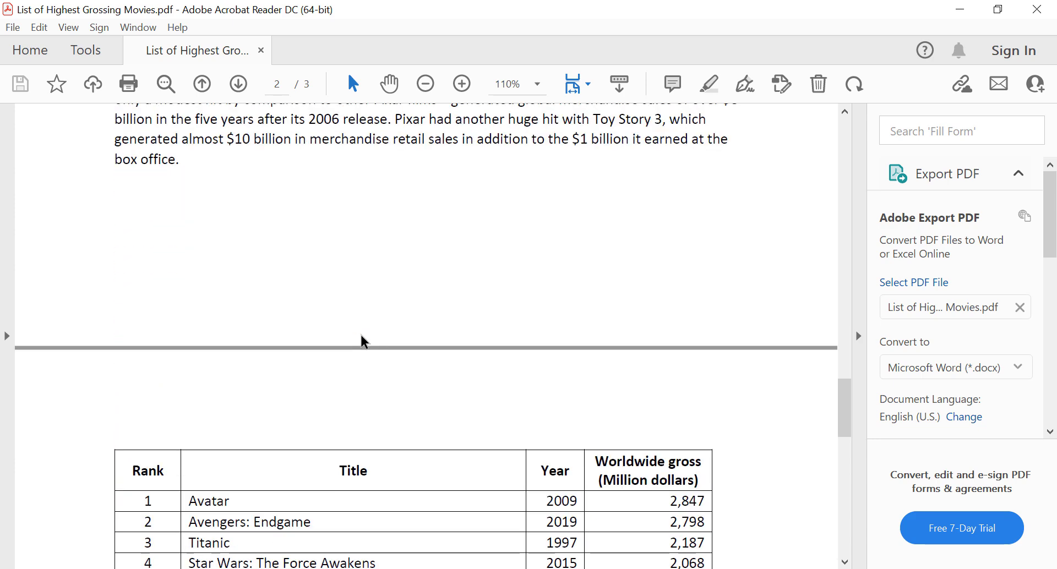
{"action": "scroll", "coordinate": [361, 338], "scroll_direction": "down", "scroll_amount": 7}
{"action": "scroll", "coordinate": [338, 337], "scroll_direction": "down", "scroll_amount": 4}
{"action": "scroll", "coordinate": [286, 344], "scroll_direction": "down", "scroll_amount": 7}
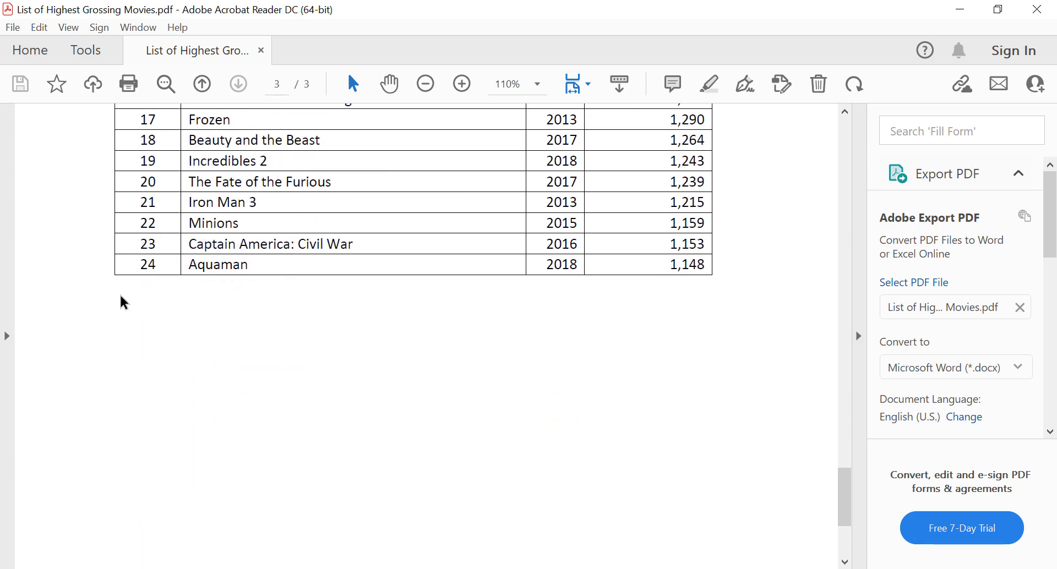
{"action": "scroll", "coordinate": [338, 319], "scroll_direction": "up", "scroll_amount": 6}
{"action": "scroll", "coordinate": [337, 319], "scroll_direction": "up", "scroll_amount": 3}
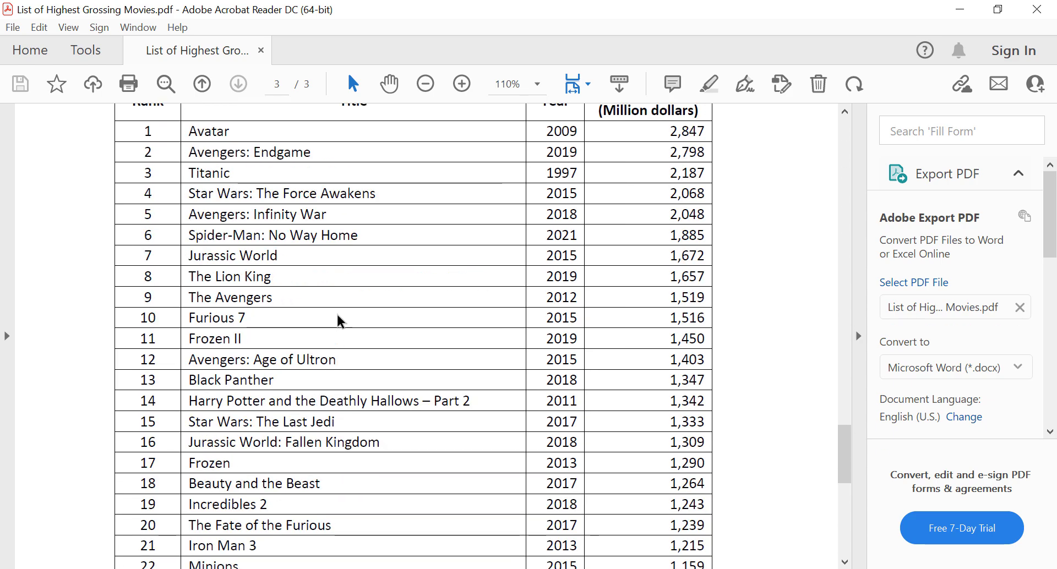
{"action": "scroll", "coordinate": [340, 321], "scroll_direction": "up", "scroll_amount": 7}
{"action": "scroll", "coordinate": [341, 321], "scroll_direction": "up", "scroll_amount": 5}
{"action": "scroll", "coordinate": [339, 316], "scroll_direction": "up", "scroll_amount": 5}
{"action": "scroll", "coordinate": [338, 311], "scroll_direction": "up", "scroll_amount": 6}
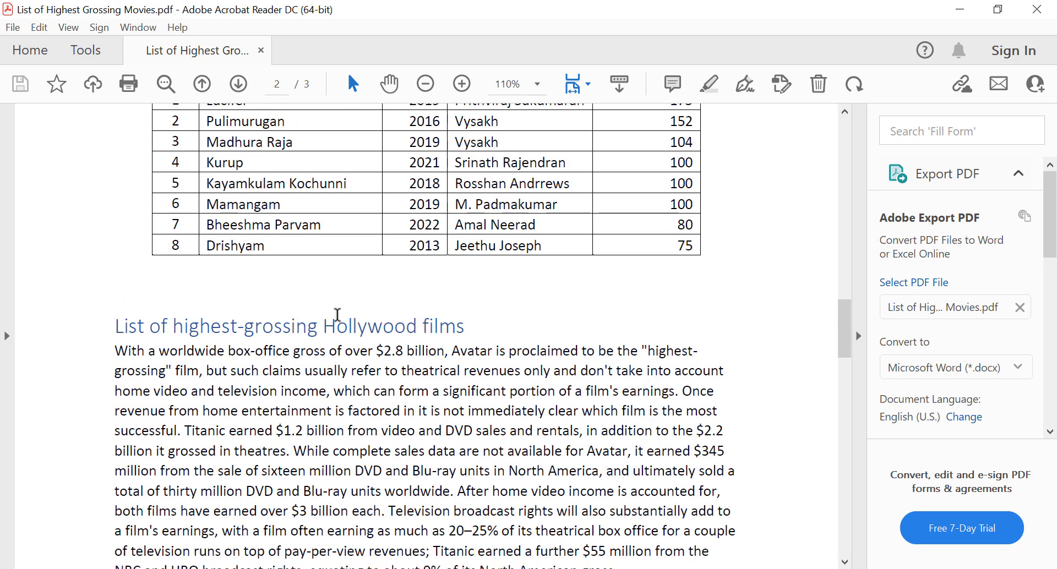
{"action": "scroll", "coordinate": [297, 264], "scroll_direction": "up", "scroll_amount": 9}
{"action": "scroll", "coordinate": [255, 218], "scroll_direction": "up", "scroll_amount": 3}
{"action": "scroll", "coordinate": [255, 219], "scroll_direction": "up", "scroll_amount": 6}
{"action": "scroll", "coordinate": [342, 269], "scroll_direction": "up", "scroll_amount": 2}
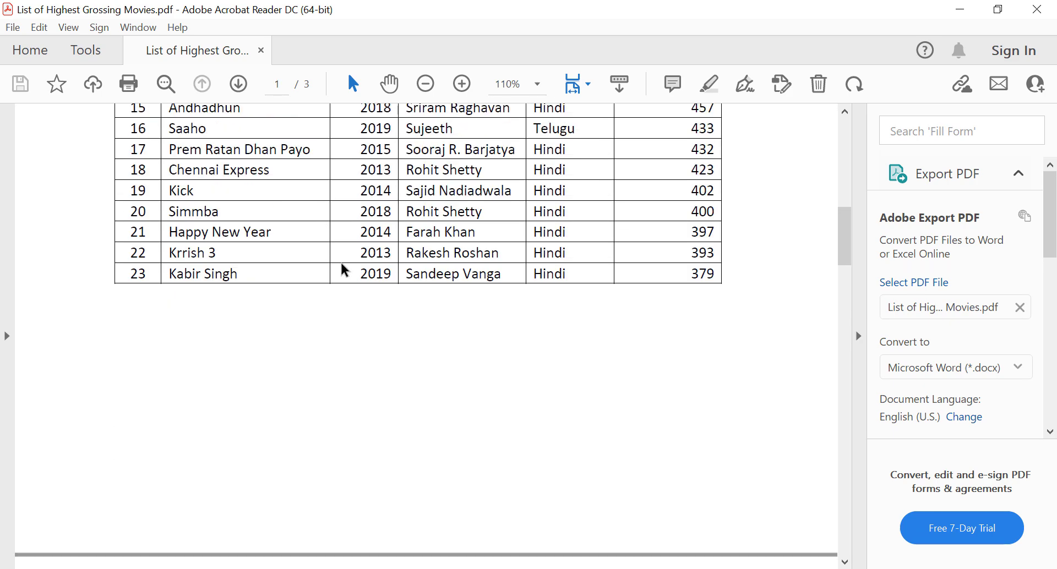
{"action": "scroll", "coordinate": [386, 266], "scroll_direction": "up", "scroll_amount": 2}
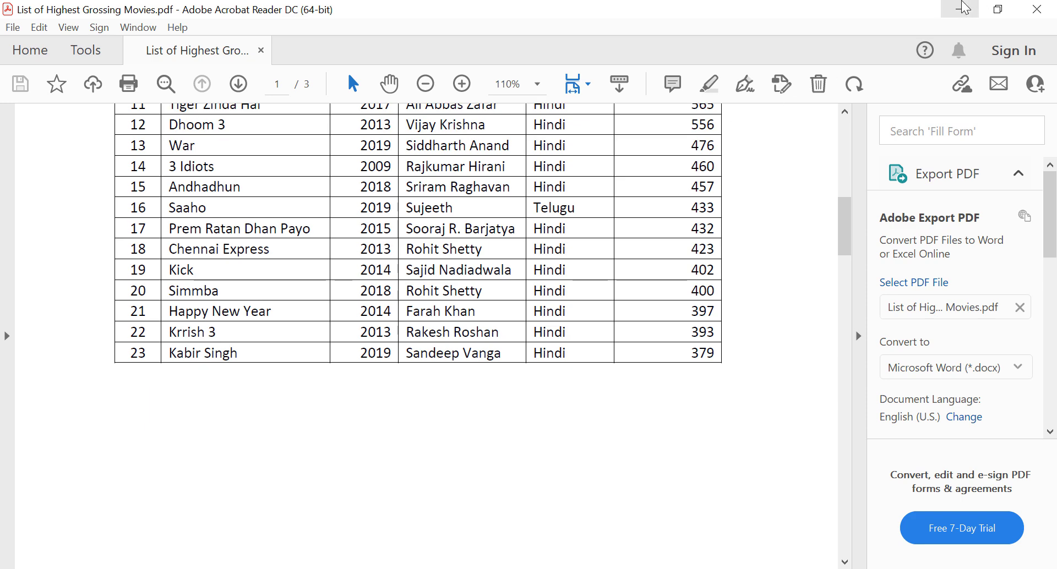
{"action": "left_click", "coordinate": [964, 8]}
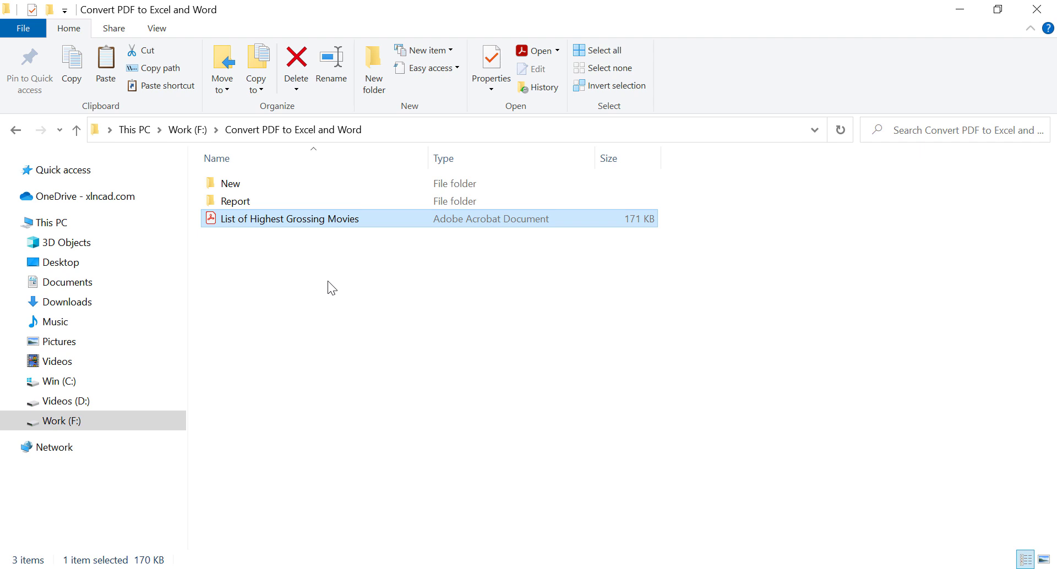
Create a new Excel worksheet named Report in the folder beside the PDF.
{"action": "right_click", "coordinate": [338, 271]}
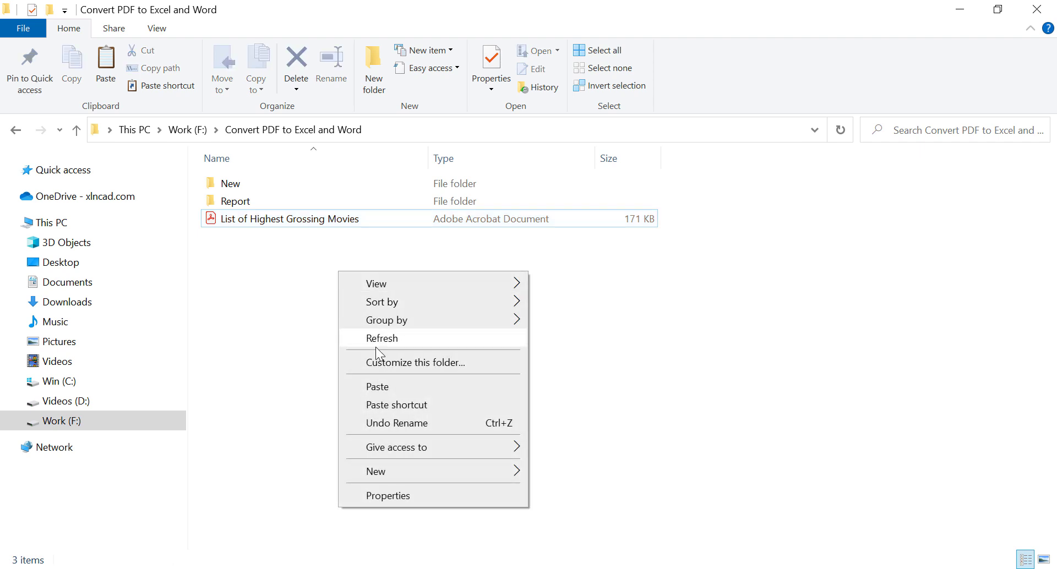
{"action": "mouse_move", "coordinate": [433, 469]}
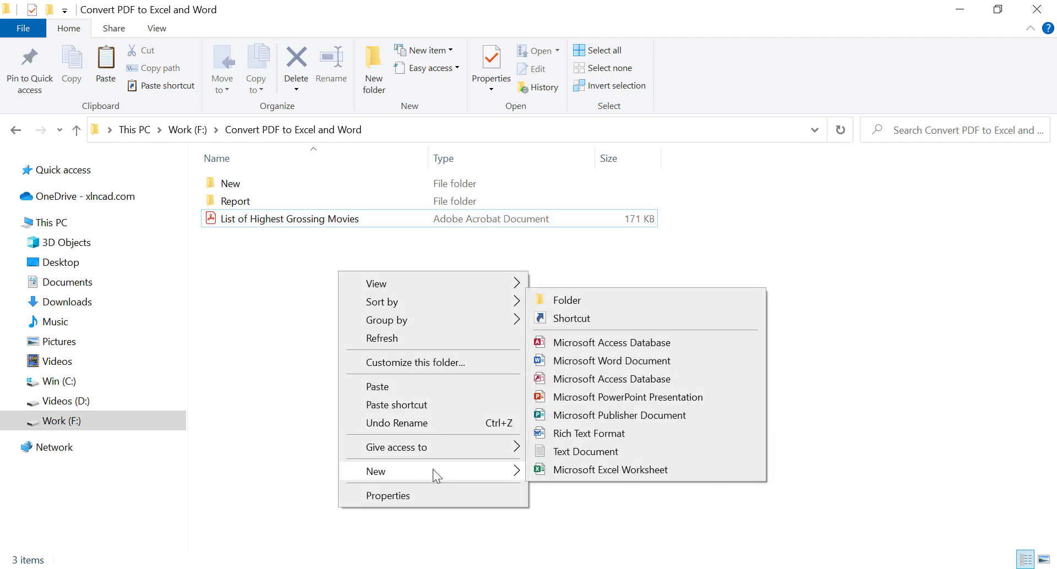
{"action": "left_click", "coordinate": [583, 471]}
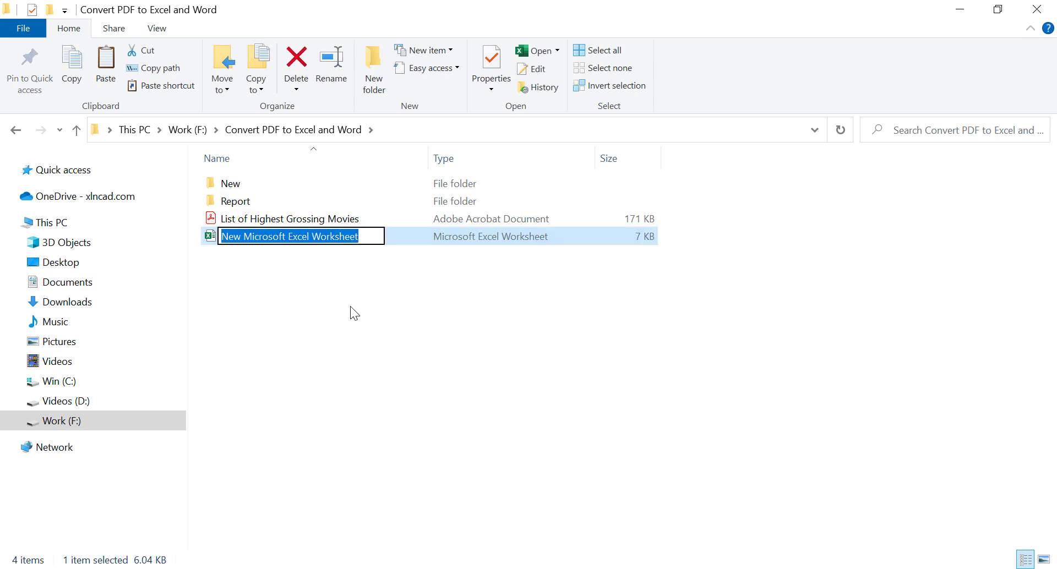
{"action": "type", "text": "Rep"}
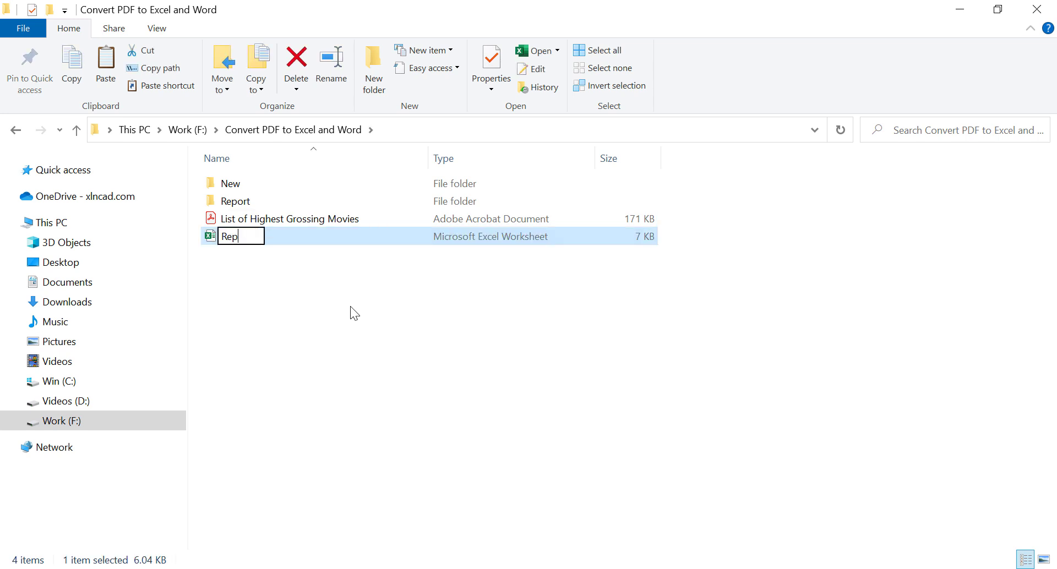
{"action": "type", "text": "ort"}
{"action": "key", "text": "Return"}
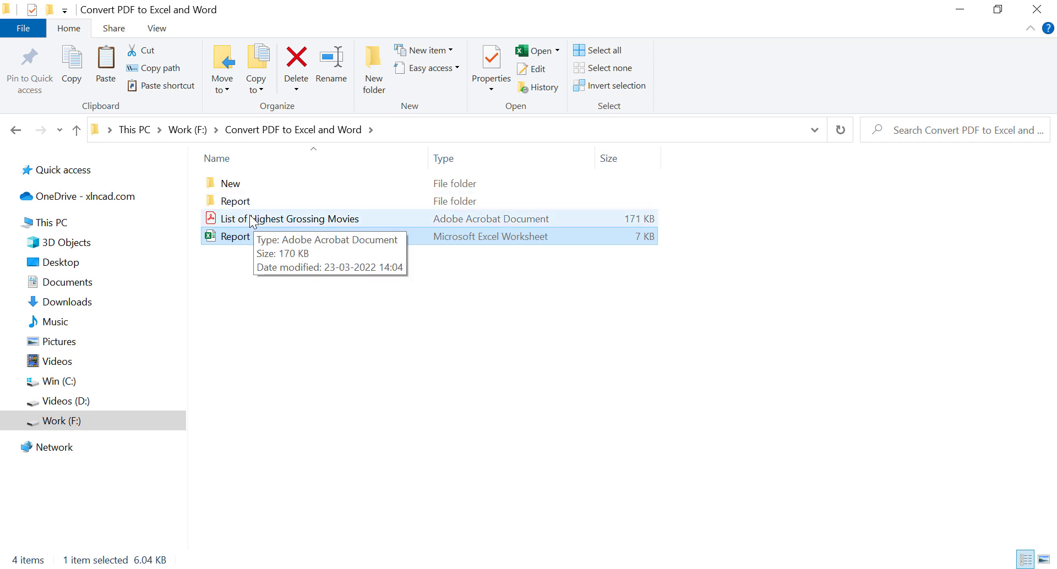
Copy the folder path F:\Convert PDF to Excel and Word from the address bar.
{"action": "left_click", "coordinate": [397, 131]}
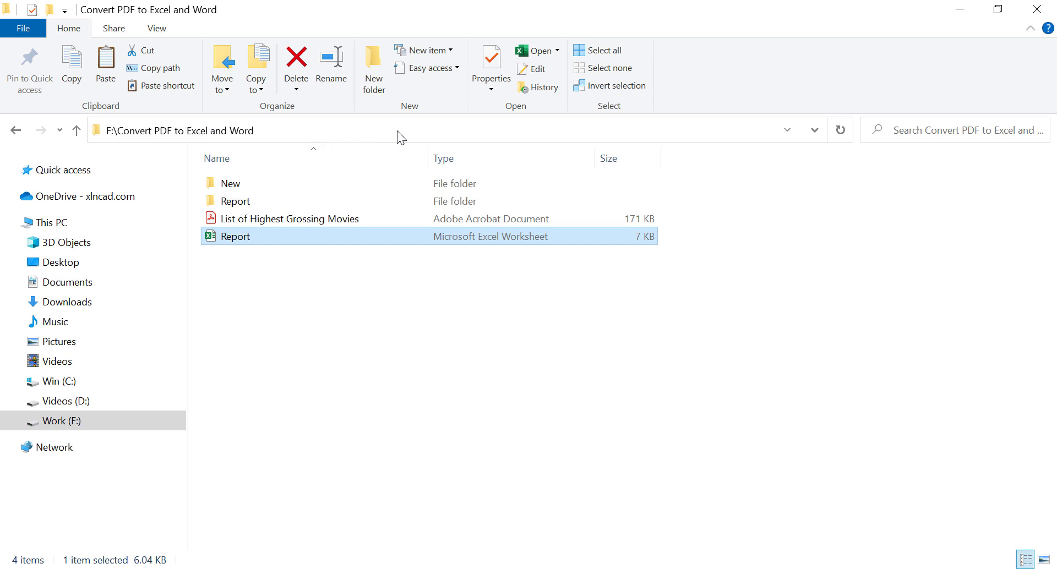
{"action": "right_click", "coordinate": [242, 131]}
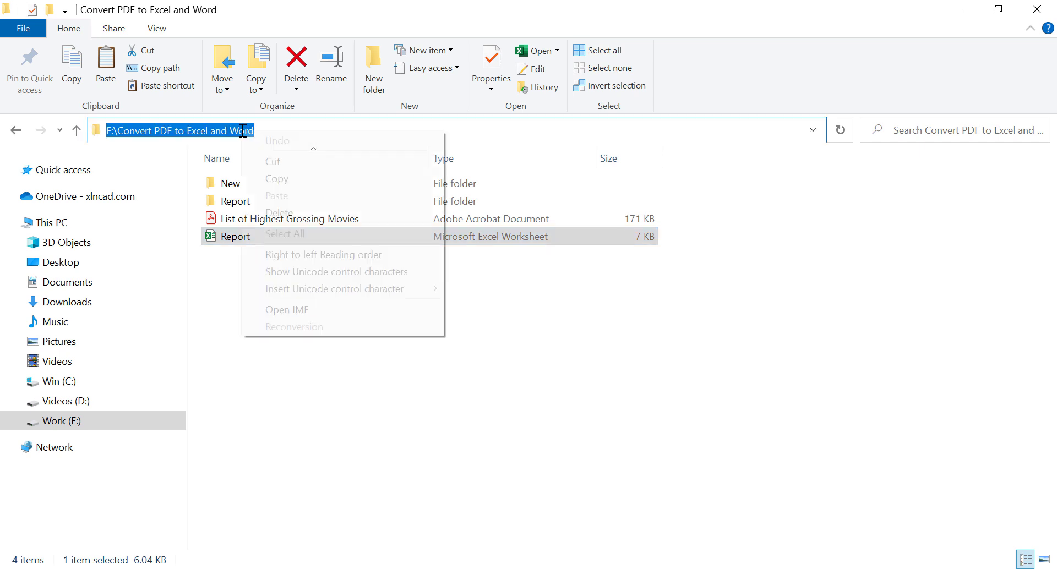
{"action": "left_click", "coordinate": [305, 178]}
{"action": "left_click", "coordinate": [318, 281]}
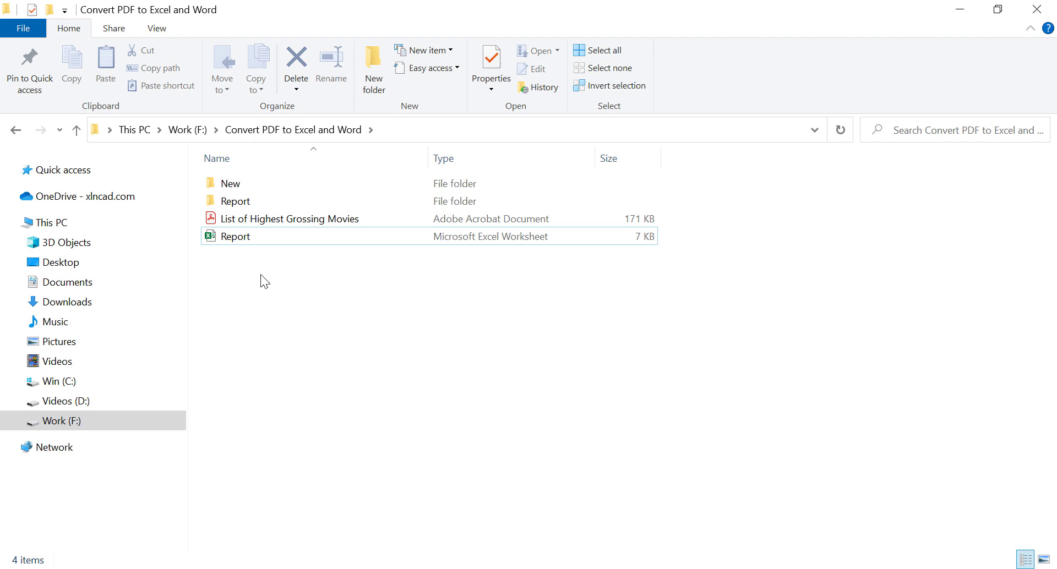
Open Report.xlsx in Excel and start a Get Data import from a PDF file.
{"action": "double_click", "coordinate": [244, 238]}
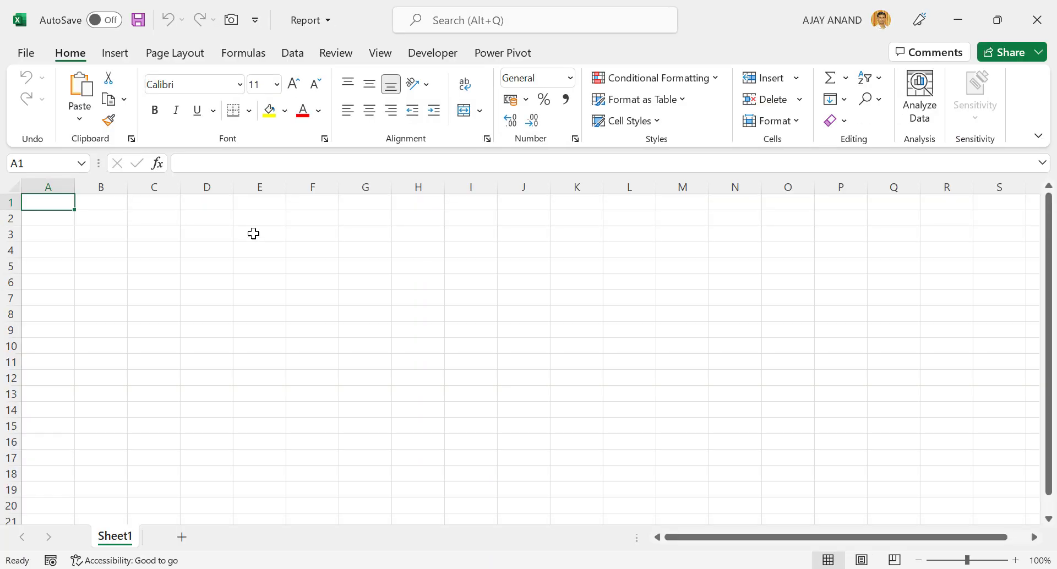
{"action": "left_click", "coordinate": [300, 60]}
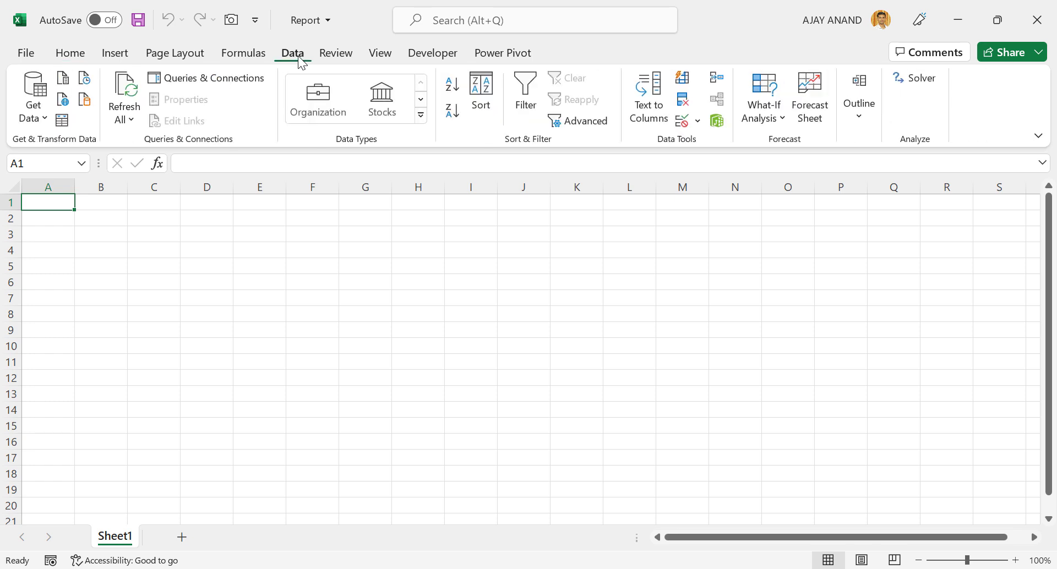
{"action": "left_click", "coordinate": [46, 126]}
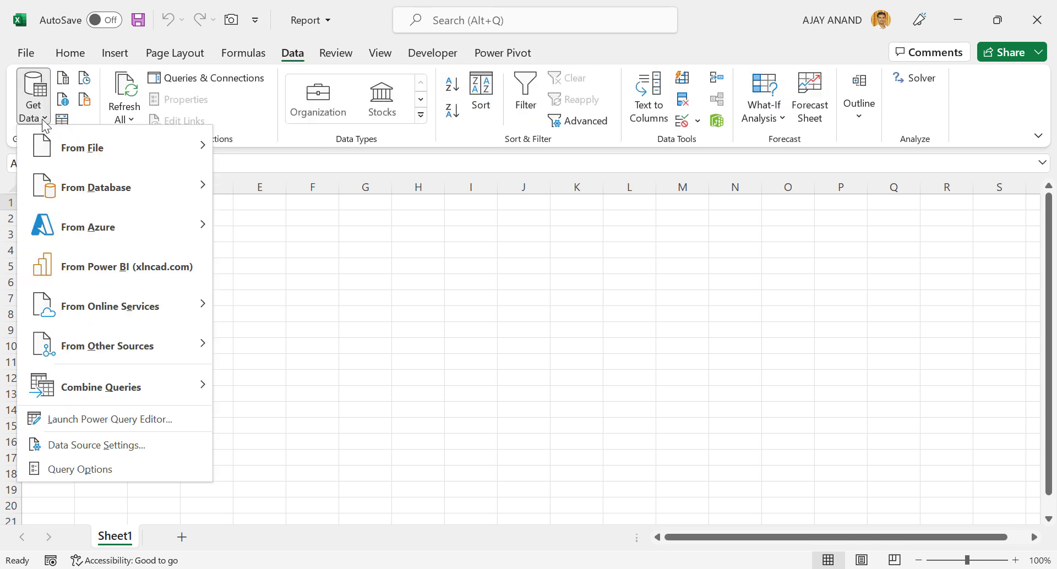
{"action": "mouse_move", "coordinate": [135, 144]}
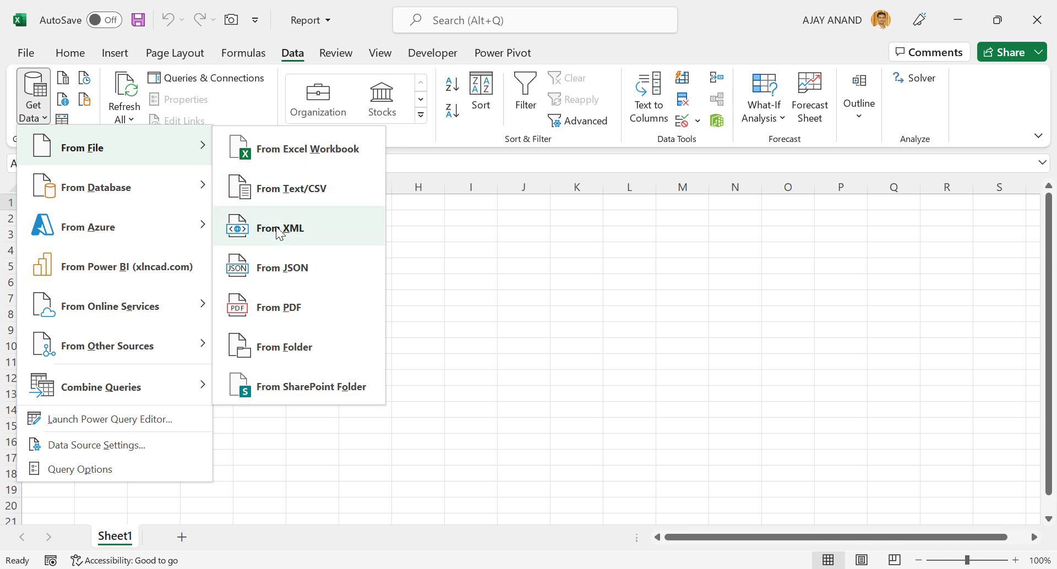
{"action": "left_click", "coordinate": [350, 312]}
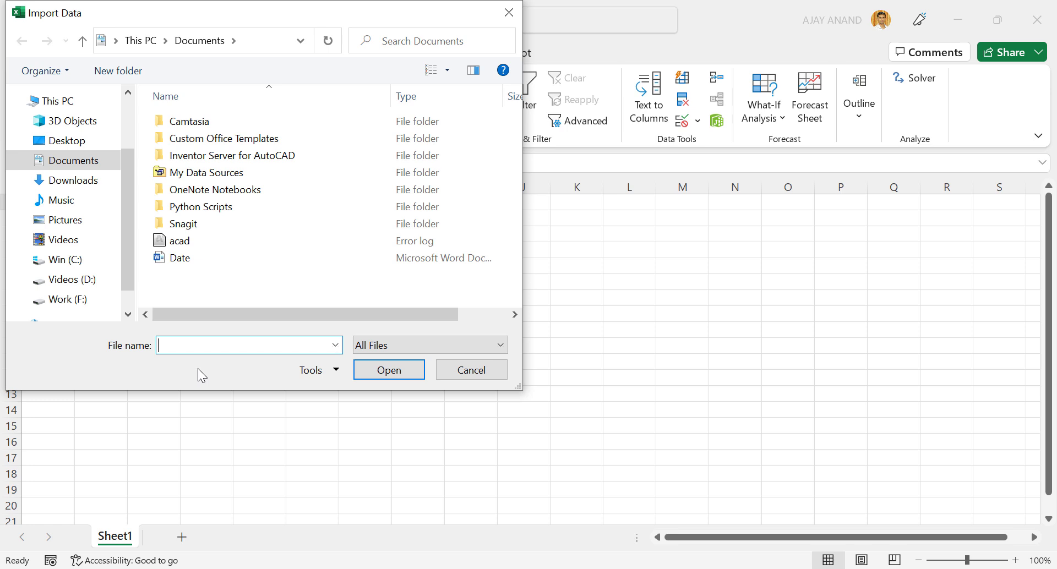
Browse to F:\Convert PDF to Excel and Word and import the List of Highest Grossing Movies PDF.
{"action": "right_click", "coordinate": [228, 344]}
{"action": "left_click", "coordinate": [272, 408]}
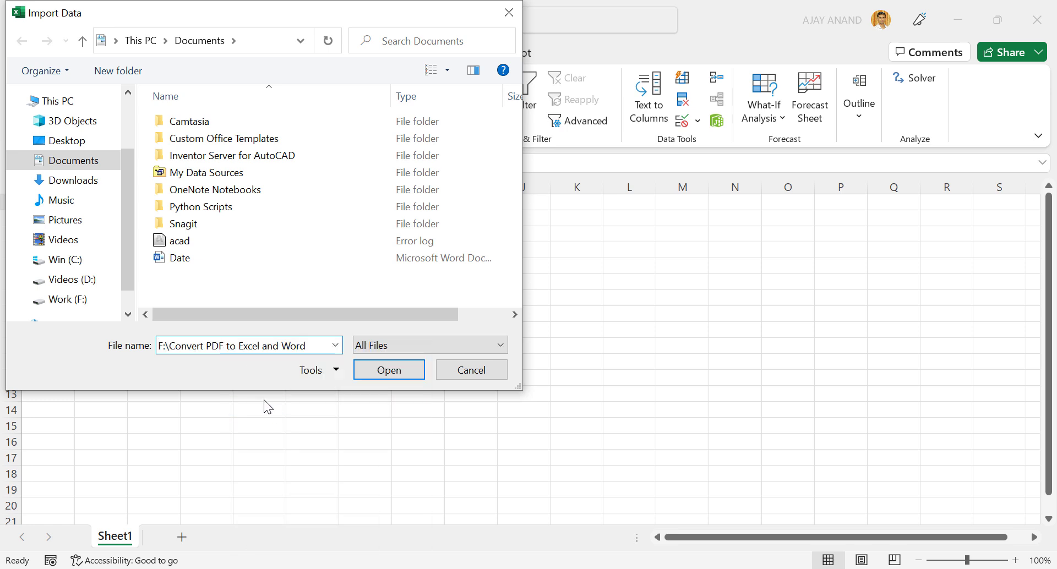
{"action": "left_click", "coordinate": [389, 372]}
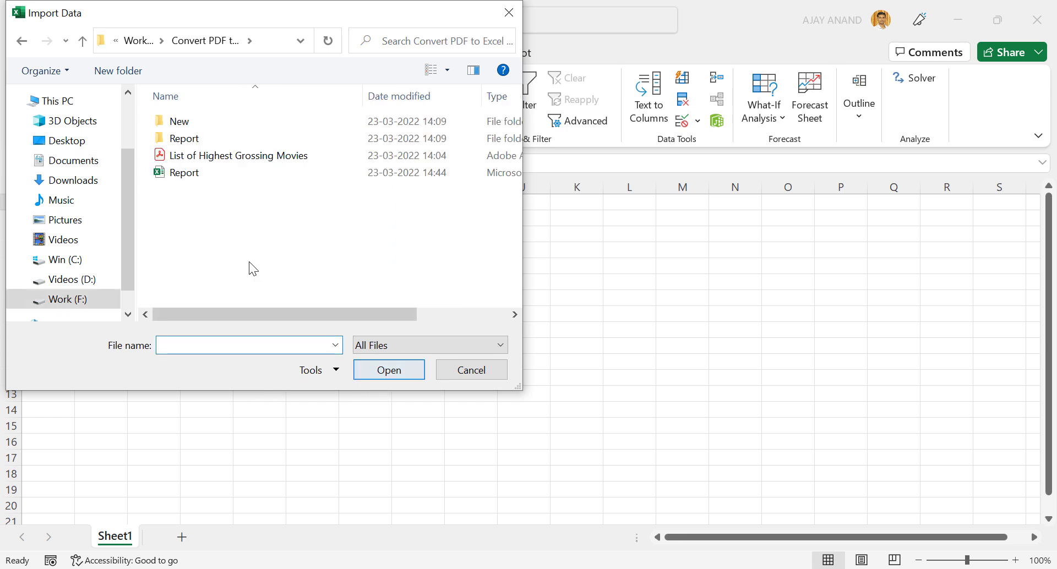
{"action": "left_click", "coordinate": [229, 165]}
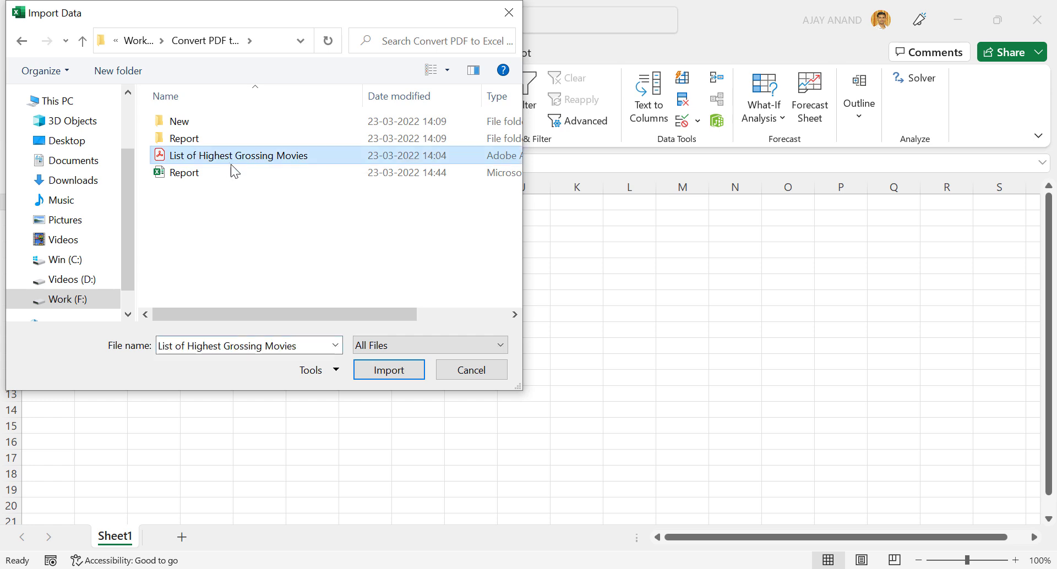
{"action": "left_click", "coordinate": [386, 371]}
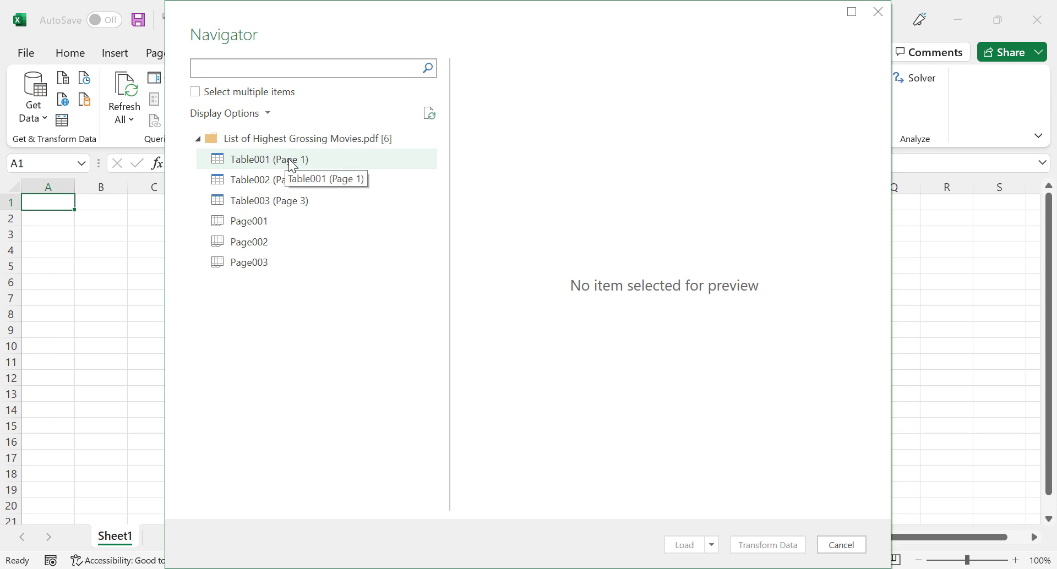
Preview Table001, Table002 and Table003 in the Navigator, then switch over to the source PDF.
{"action": "left_click", "coordinate": [289, 160]}
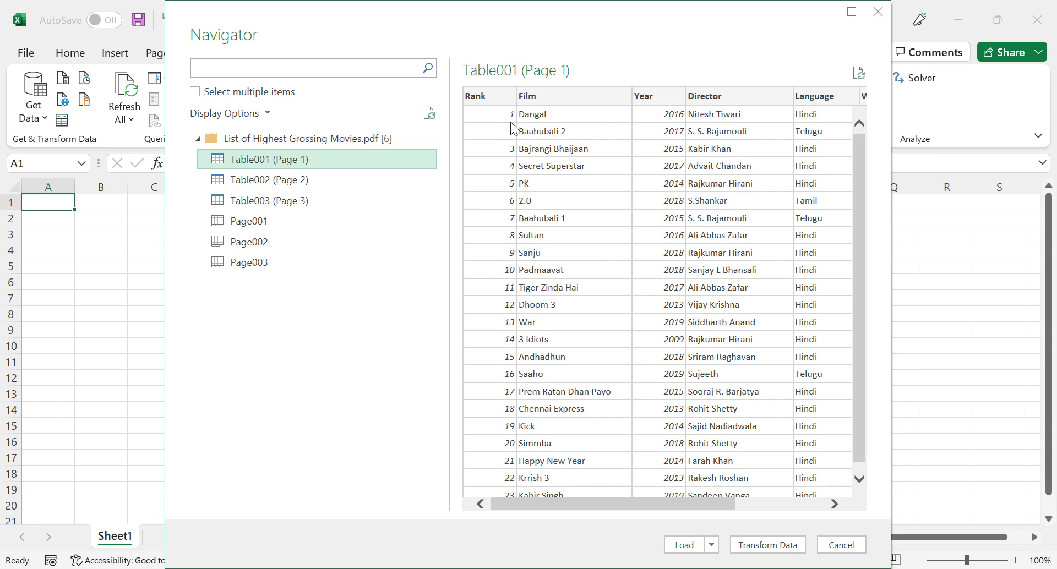
{"action": "scroll", "coordinate": [623, 204], "scroll_direction": "down", "scroll_amount": 1}
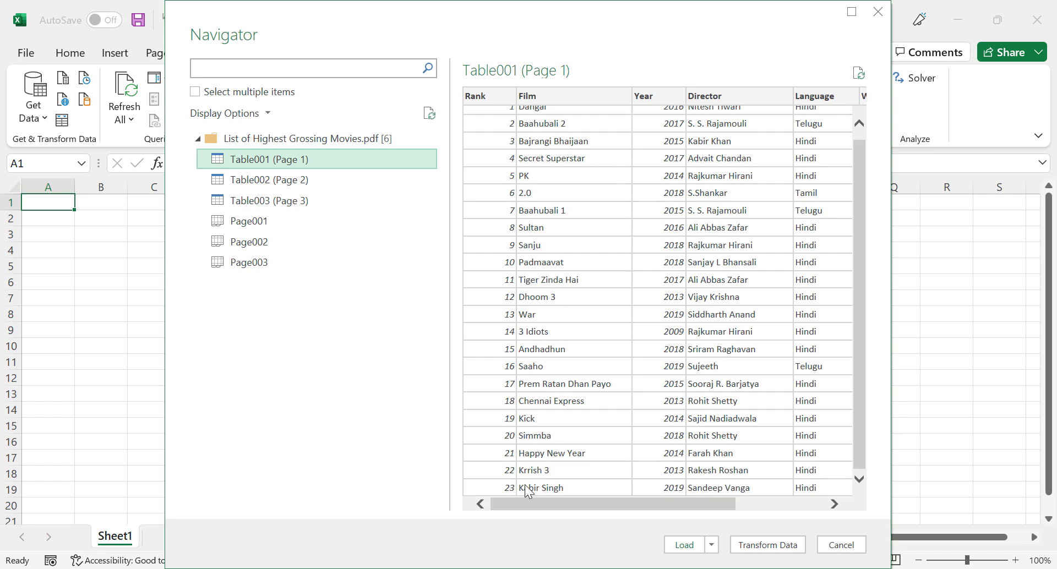
{"action": "left_click", "coordinate": [307, 186]}
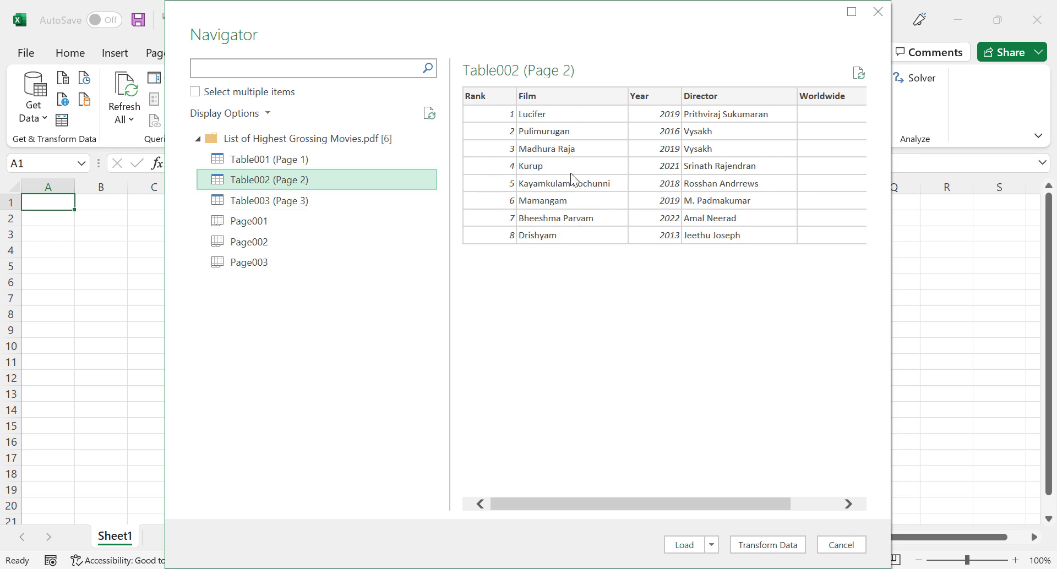
{"action": "left_click", "coordinate": [349, 206]}
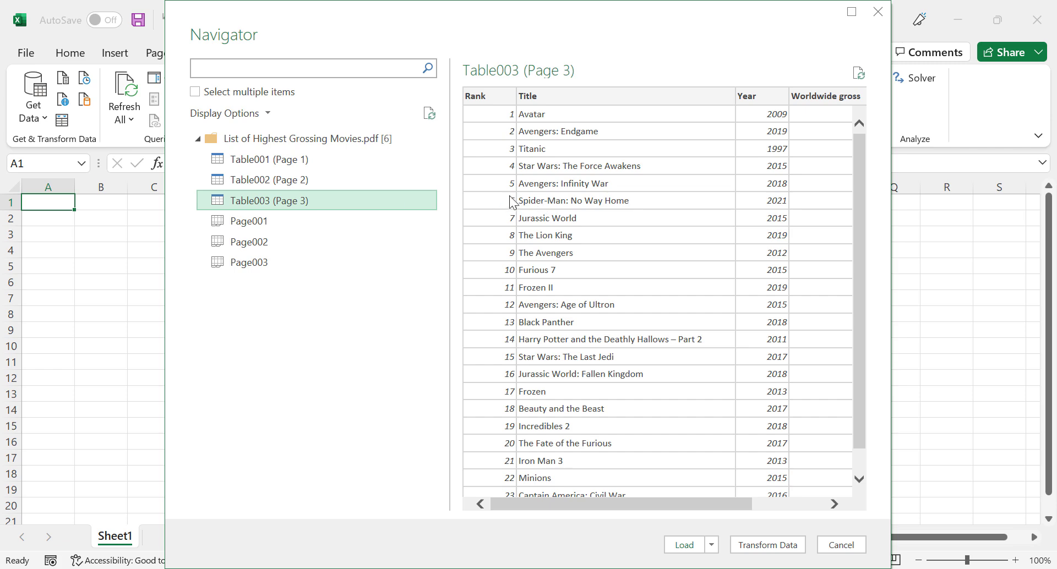
{"action": "scroll", "coordinate": [511, 208], "scroll_direction": "down", "scroll_amount": 1}
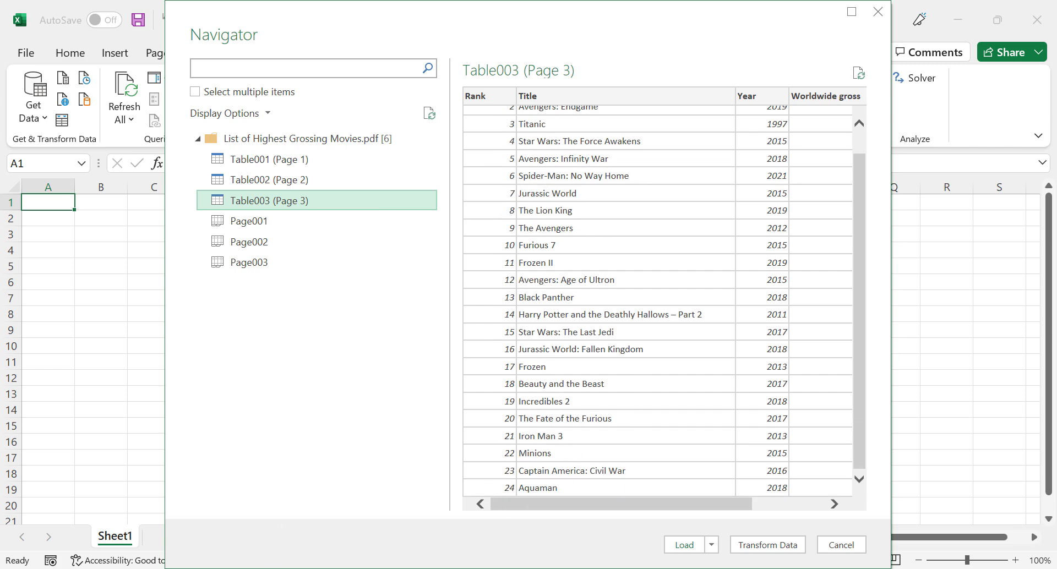
{"action": "key", "text": "alt+Tab"}
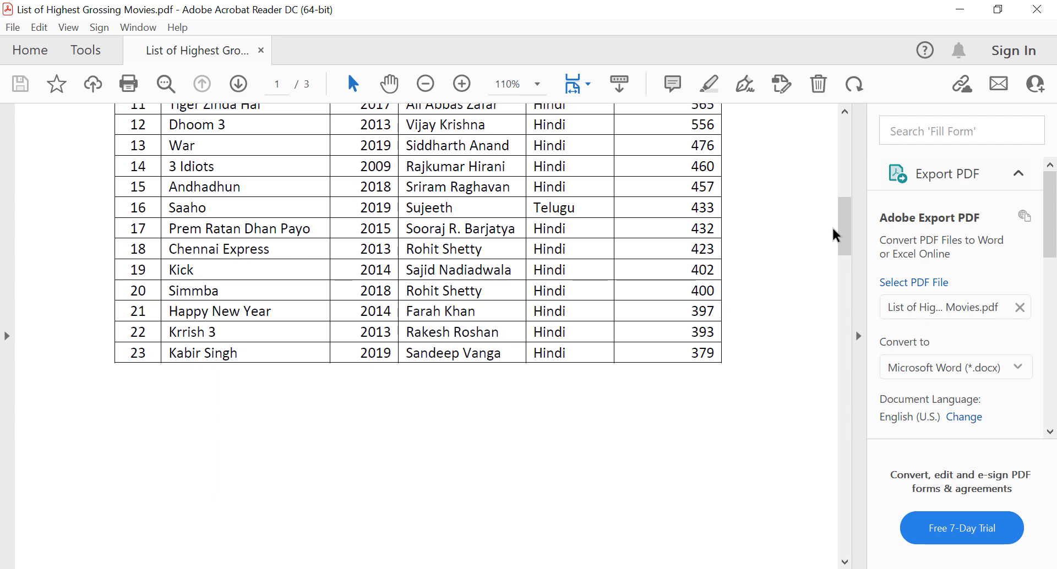
Scroll the PDF through pages 2 and 3 to rank 24, Aquaman, then close Acrobat.
{"action": "left_click_drag", "start_coordinate": [844, 225], "coordinate": [844, 335]}
{"action": "scroll", "coordinate": [314, 341], "scroll_direction": "down", "scroll_amount": 3}
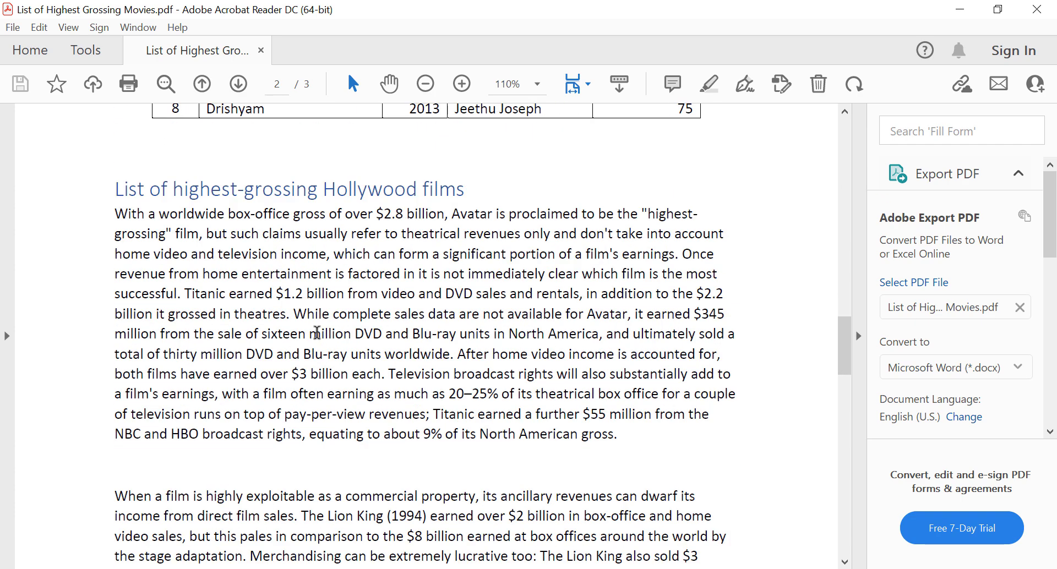
{"action": "scroll", "coordinate": [314, 341], "scroll_direction": "down", "scroll_amount": 10}
{"action": "scroll", "coordinate": [314, 341], "scroll_direction": "down", "scroll_amount": 10}
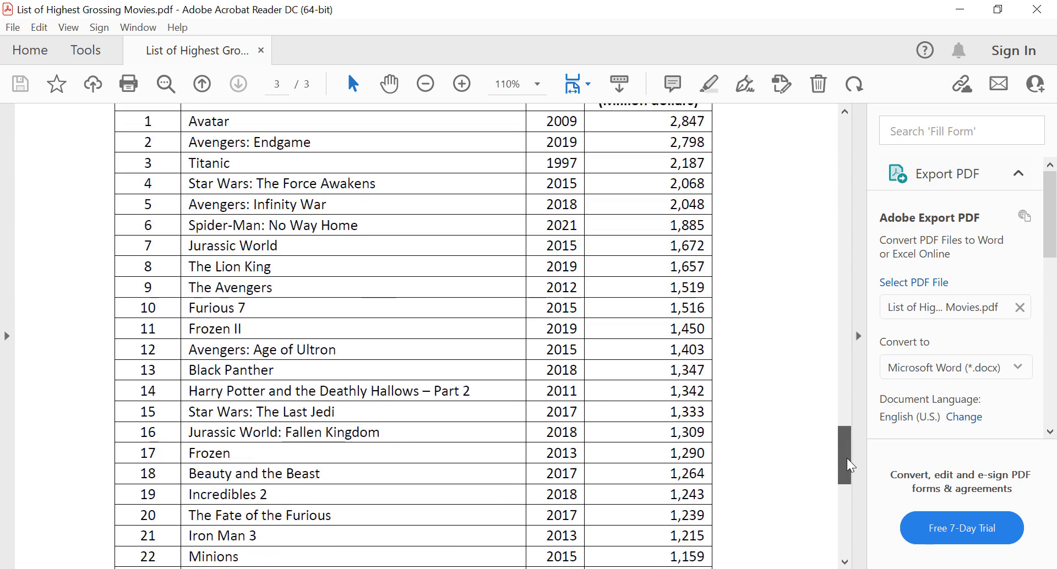
{"action": "left_click_drag", "start_coordinate": [854, 410], "coordinate": [853, 492]}
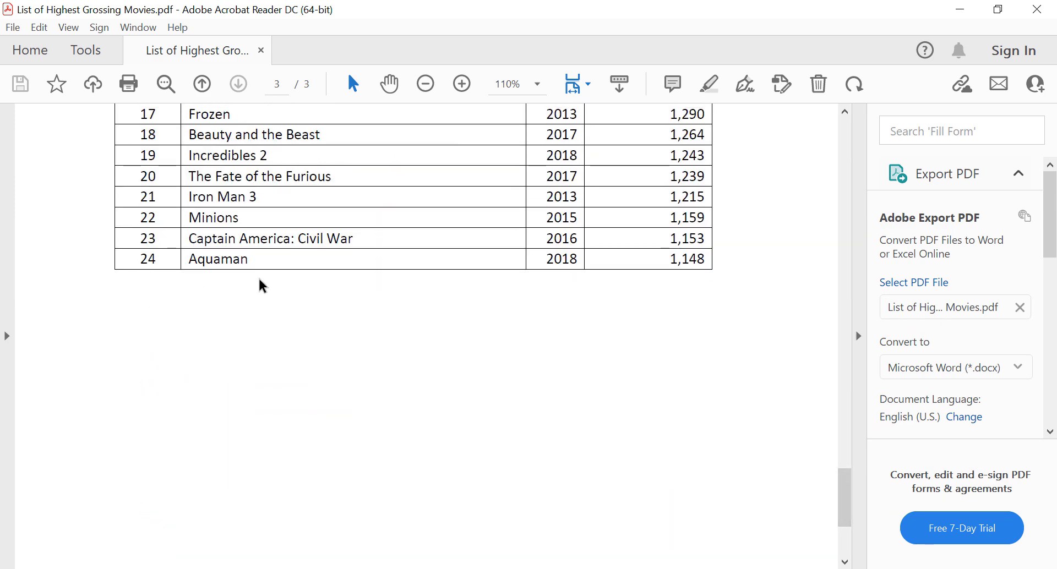
{"action": "left_click", "coordinate": [1037, 10]}
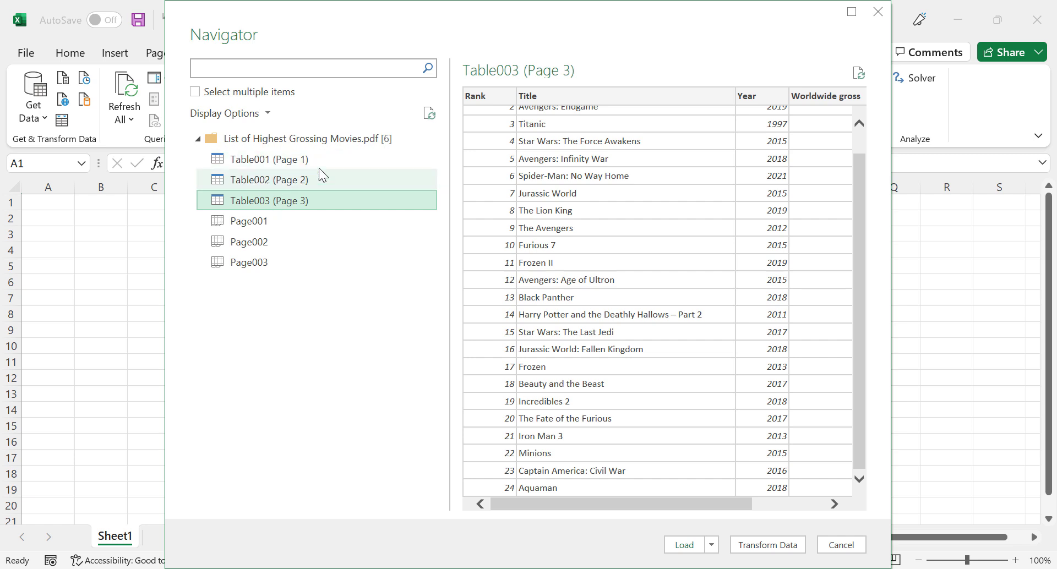
Select Table001, Table002 and Table003 together in the Navigator and send them to Transform Data.
{"action": "left_click", "coordinate": [275, 160]}
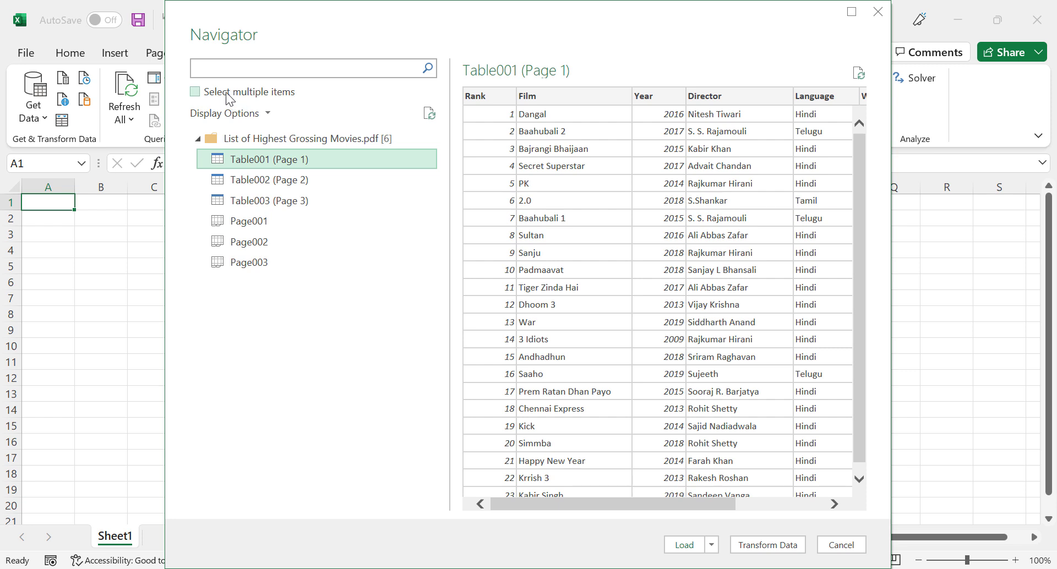
{"action": "left_click", "coordinate": [196, 92]}
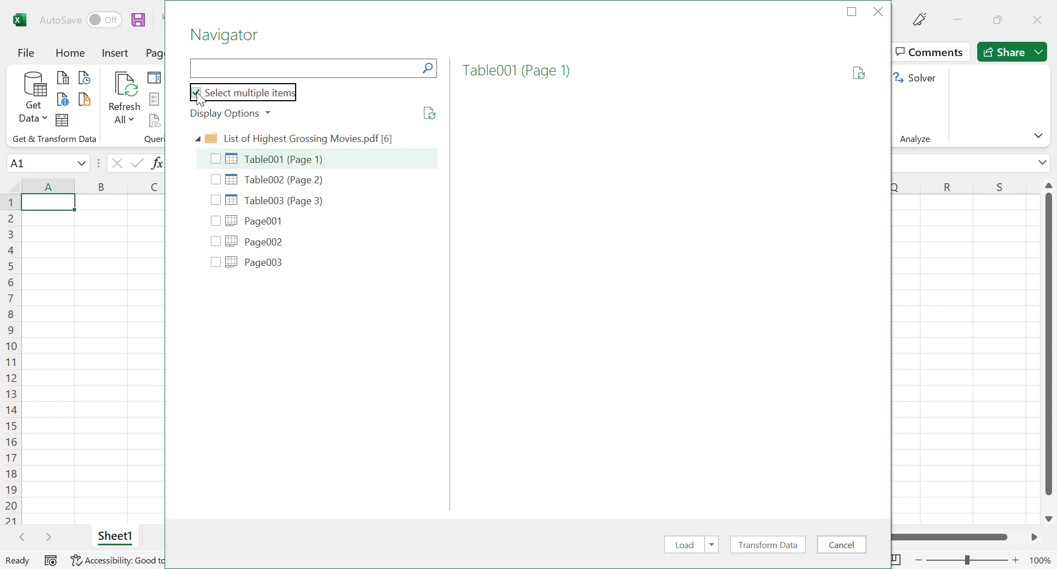
{"action": "left_click", "coordinate": [216, 159]}
{"action": "left_click", "coordinate": [216, 179]}
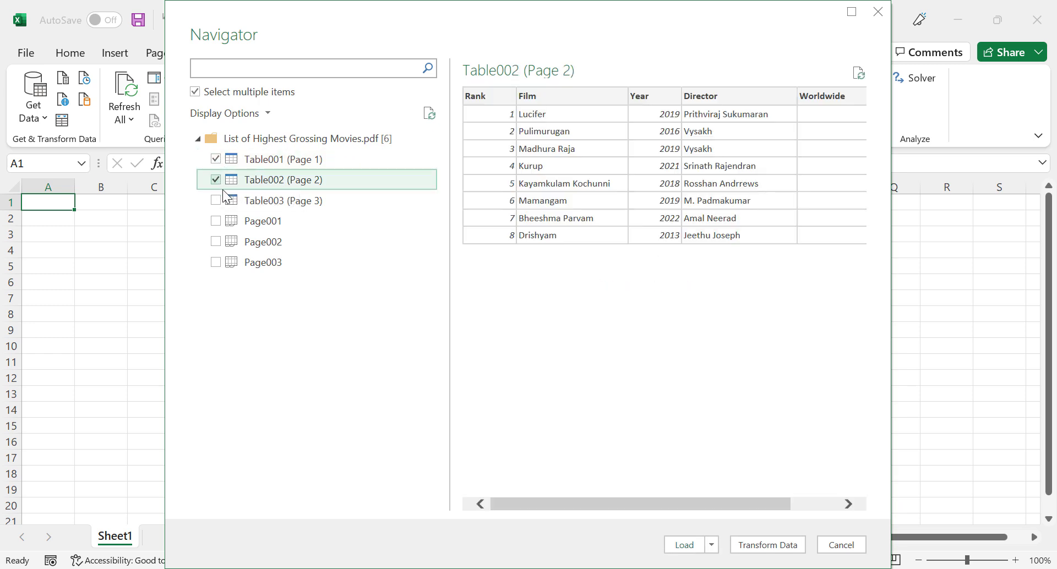
{"action": "left_click", "coordinate": [217, 200]}
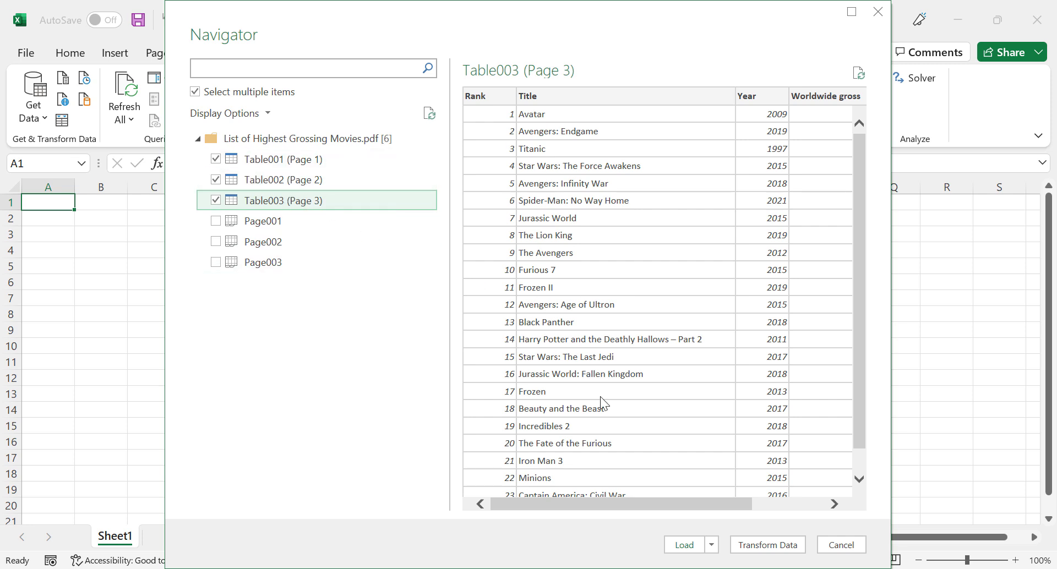
{"action": "left_click", "coordinate": [749, 545]}
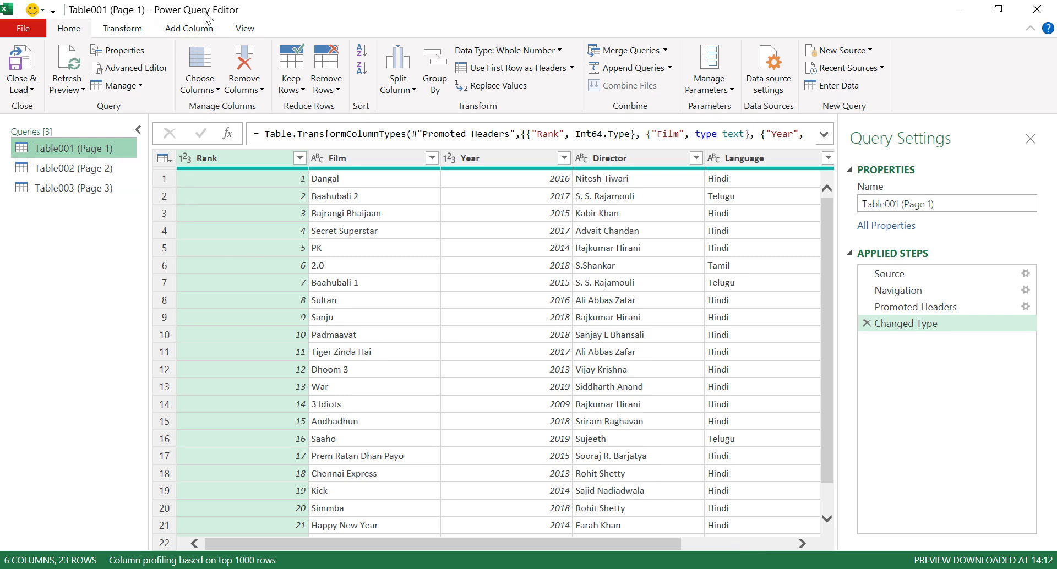
{"action": "left_click", "coordinate": [104, 170]}
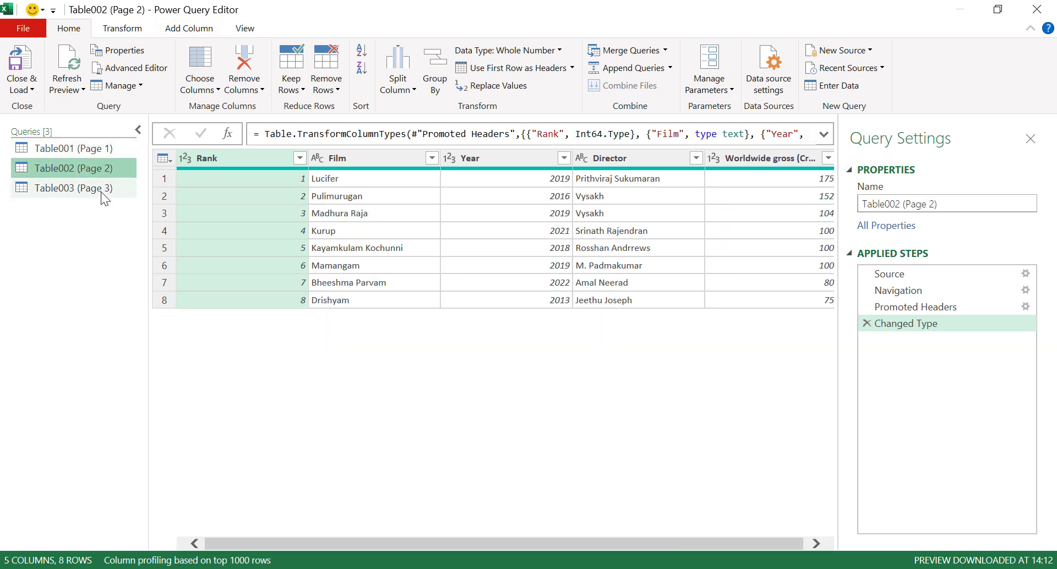
{"action": "left_click", "coordinate": [101, 190]}
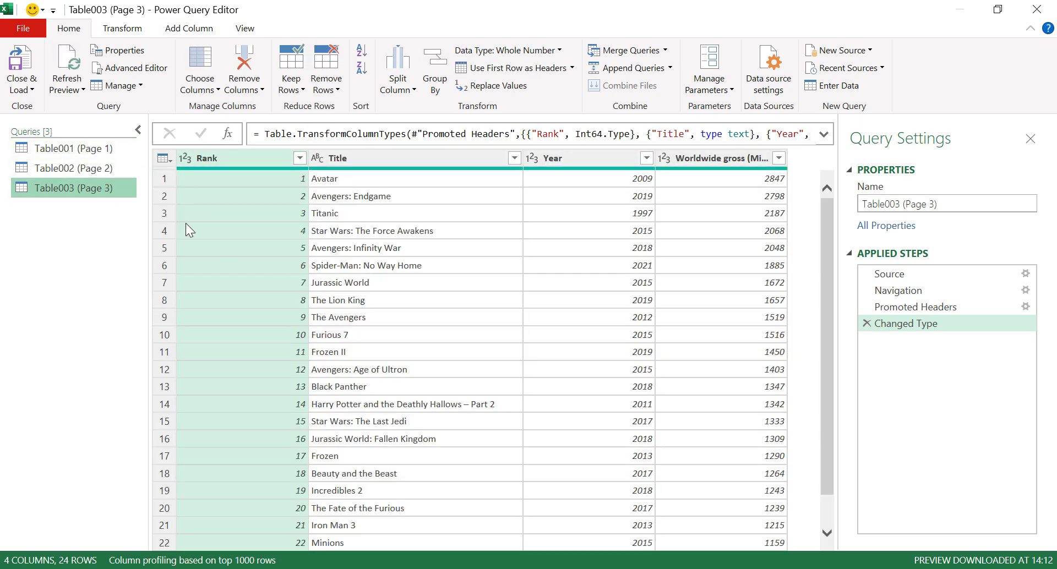
{"action": "left_click", "coordinate": [71, 148]}
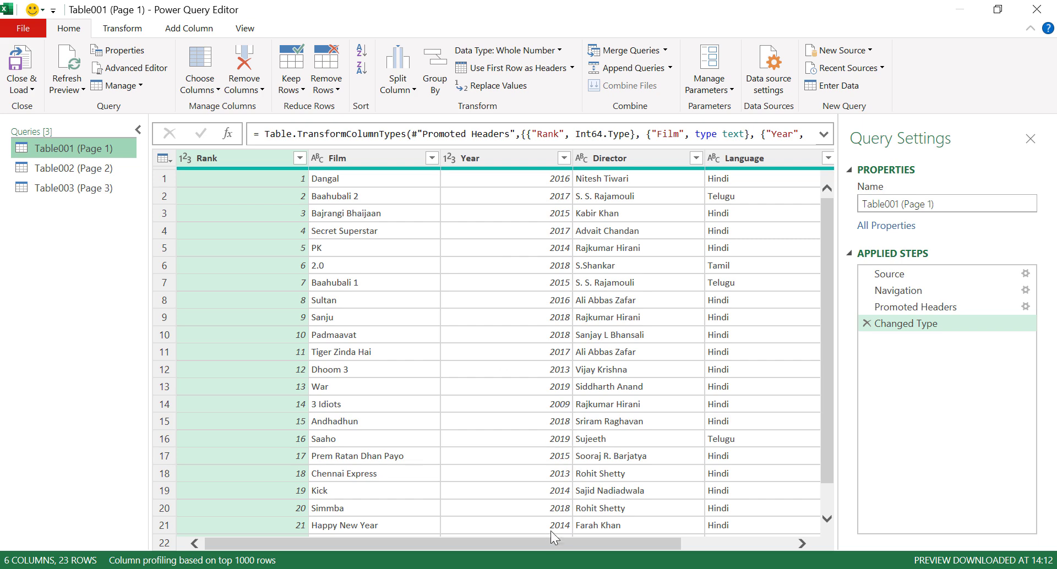
Remove the Language column from Table001.
{"action": "left_click_drag", "start_coordinate": [539, 542], "coordinate": [610, 542]}
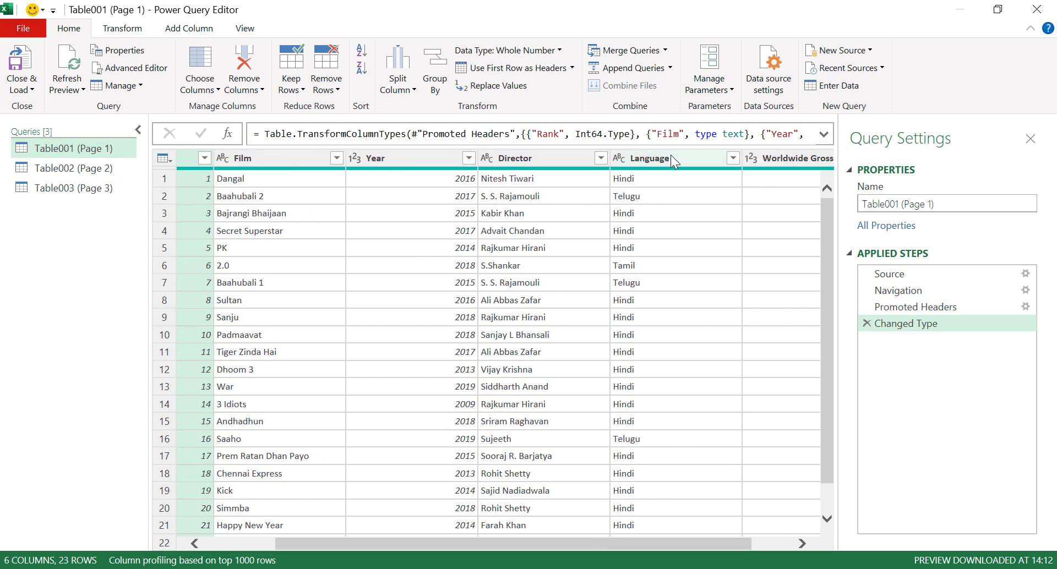
{"action": "right_click", "coordinate": [686, 158]}
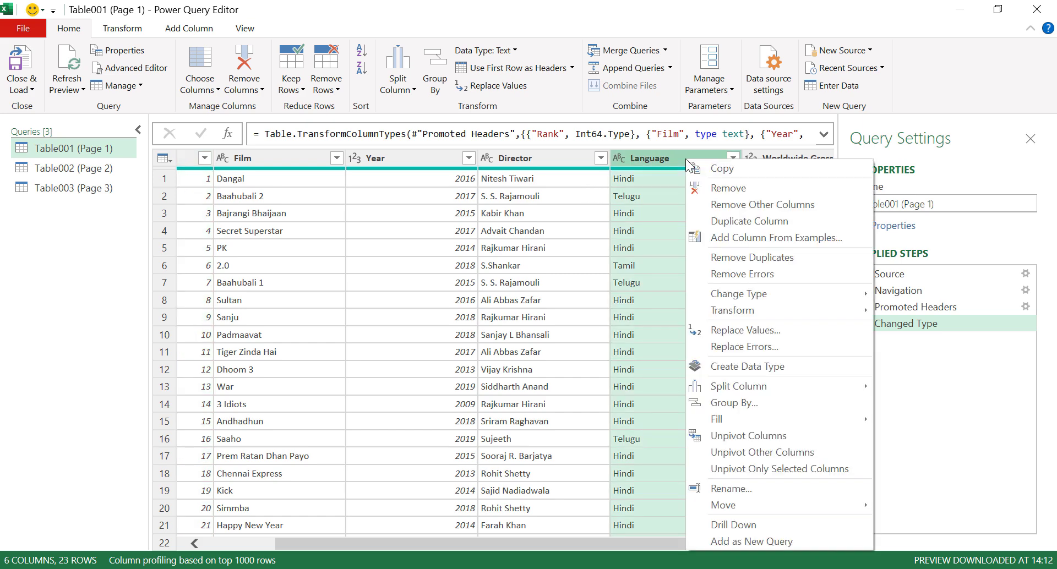
{"action": "left_click", "coordinate": [715, 188]}
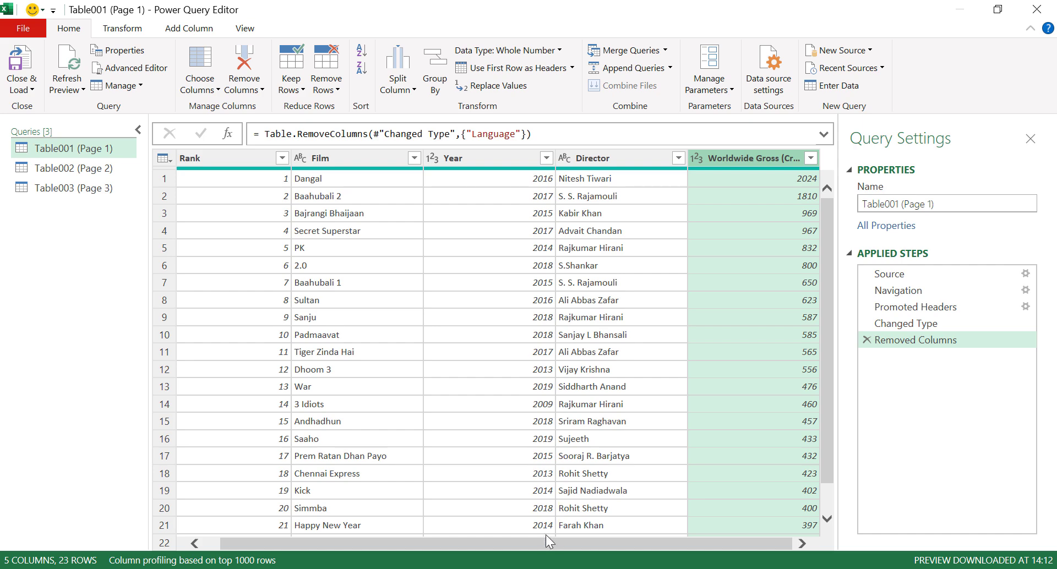
Convert Table002's Director column to UPPERCASE.
{"action": "left_click_drag", "start_coordinate": [694, 543], "coordinate": [477, 542]}
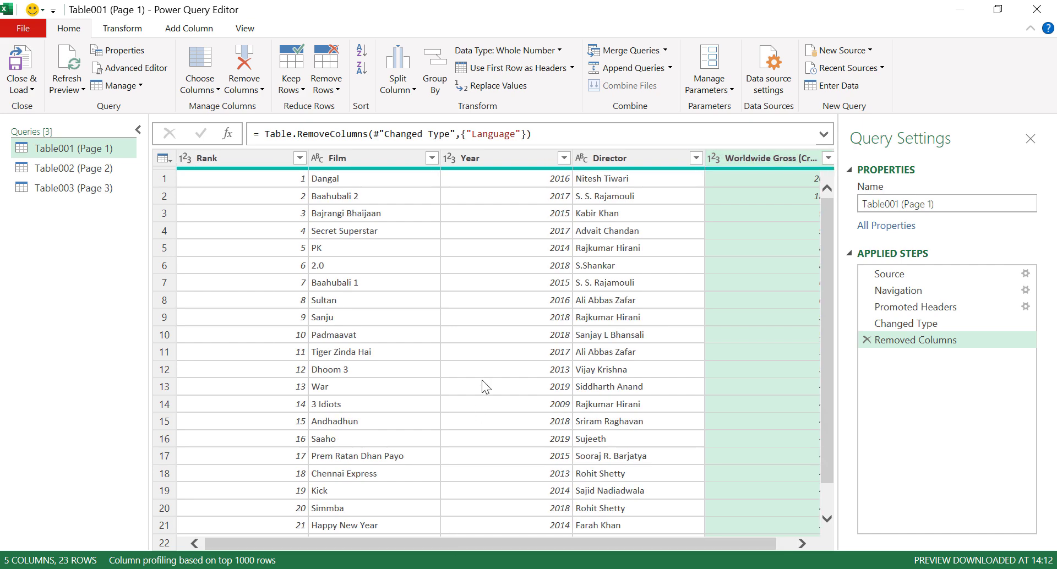
{"action": "left_click", "coordinate": [103, 167]}
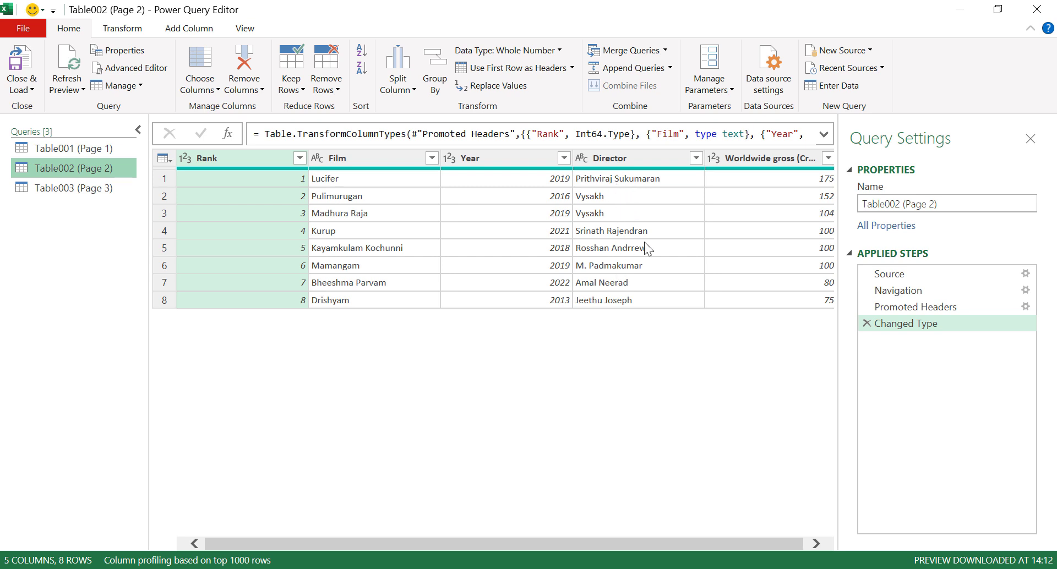
{"action": "right_click", "coordinate": [655, 160]}
{"action": "mouse_move", "coordinate": [721, 317]}
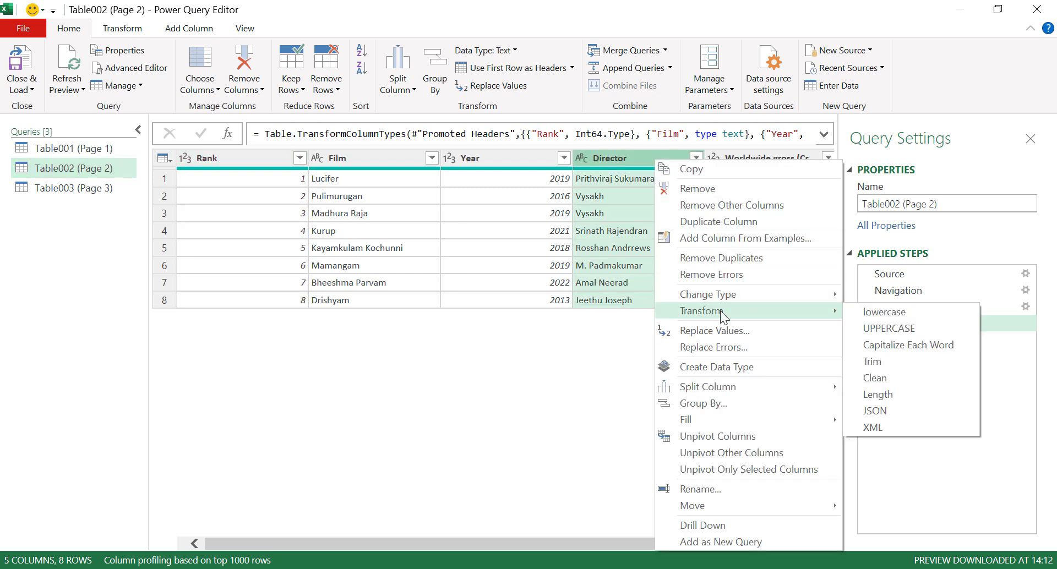
{"action": "left_click", "coordinate": [872, 331]}
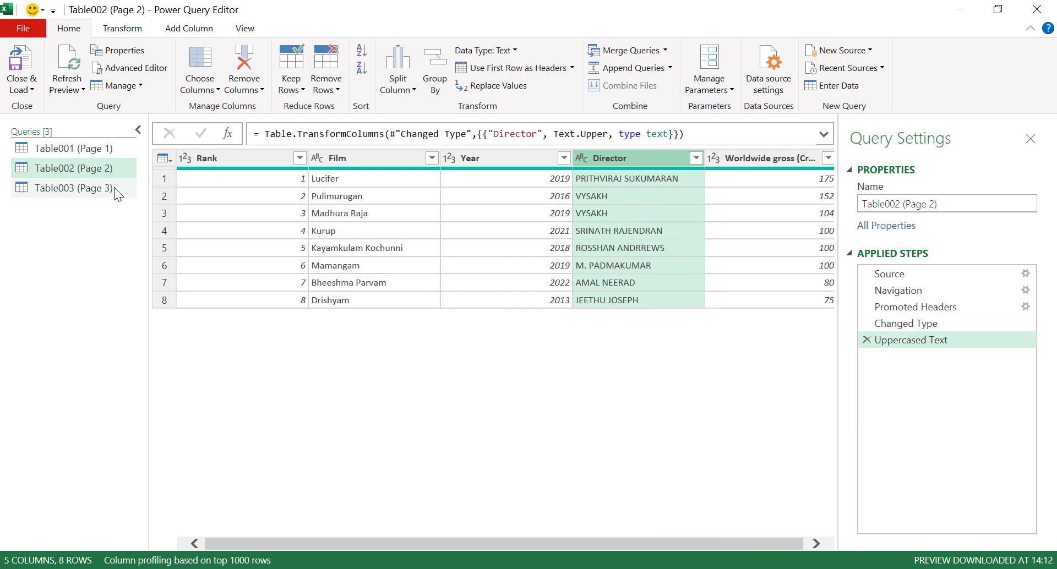
{"action": "left_click", "coordinate": [85, 188]}
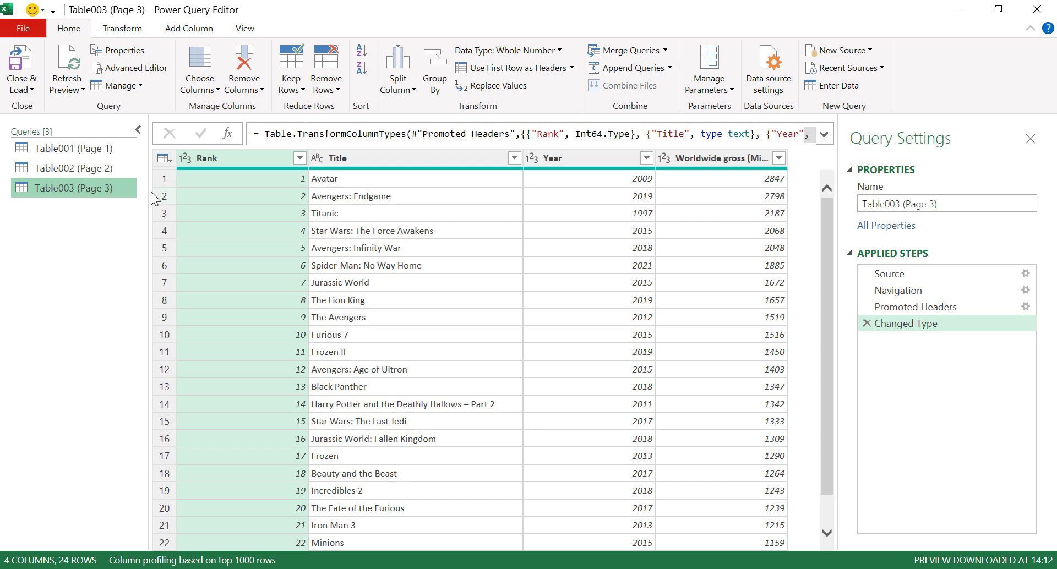
Close & Load the three cleaned queries into the Report workbook.
{"action": "left_click", "coordinate": [71, 149]}
{"action": "left_click", "coordinate": [97, 187]}
{"action": "left_click", "coordinate": [28, 69]}
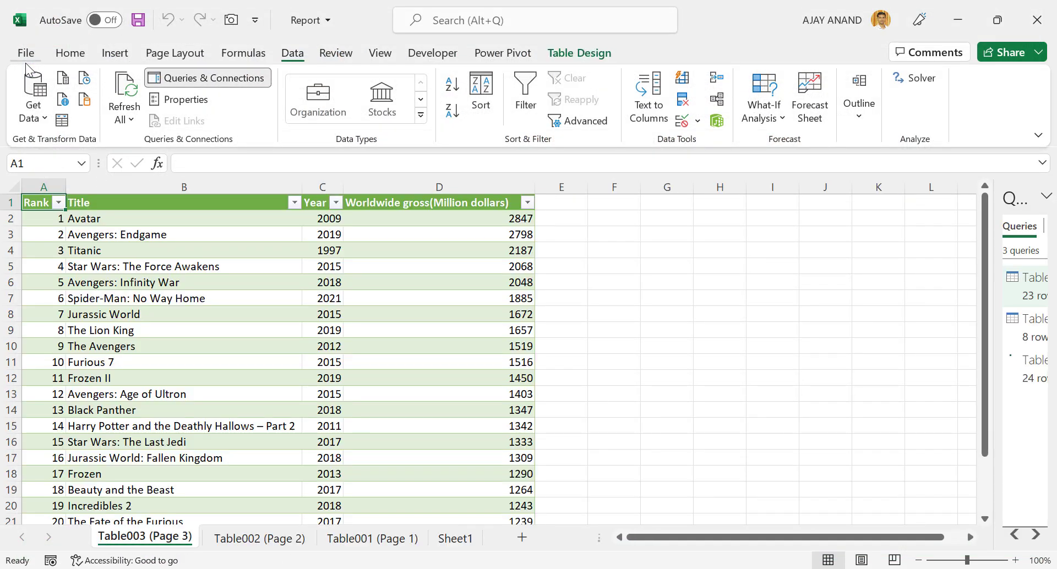
Inspect the loaded Table001, Table002 and Table003 sheets with their movie tables.
{"action": "left_click", "coordinate": [389, 539]}
{"action": "scroll", "coordinate": [359, 337], "scroll_direction": "down", "scroll_amount": 2}
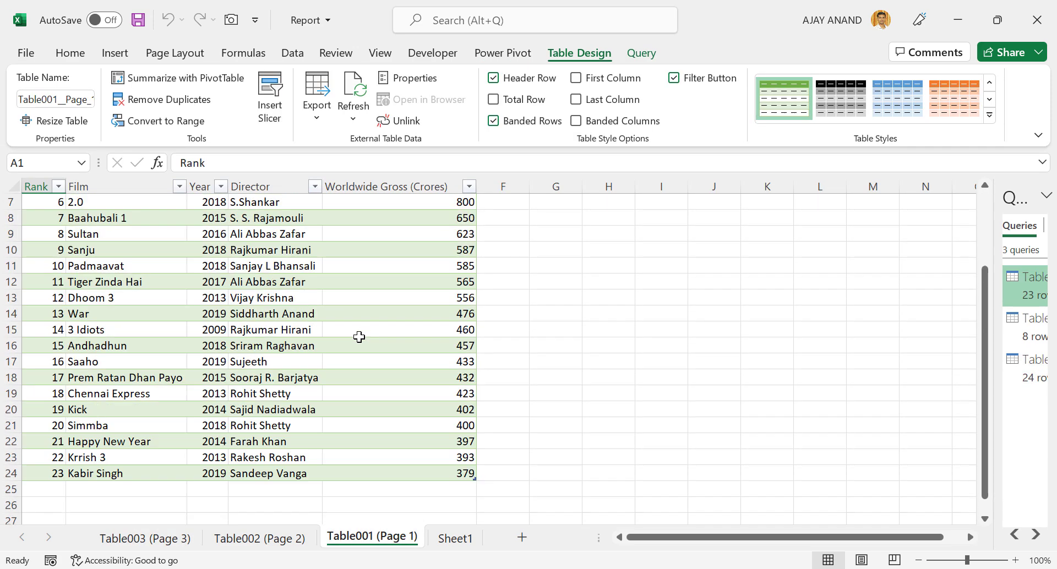
{"action": "scroll", "coordinate": [359, 337], "scroll_direction": "up", "scroll_amount": 2}
{"action": "left_click", "coordinate": [283, 538]}
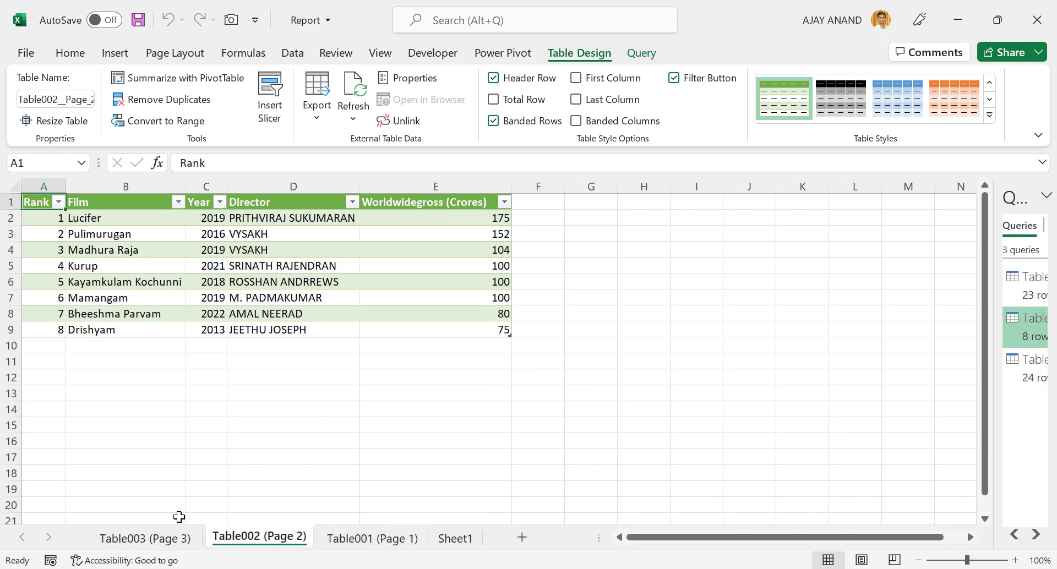
{"action": "left_click", "coordinate": [145, 539]}
{"action": "scroll", "coordinate": [297, 358], "scroll_direction": "down", "scroll_amount": 3}
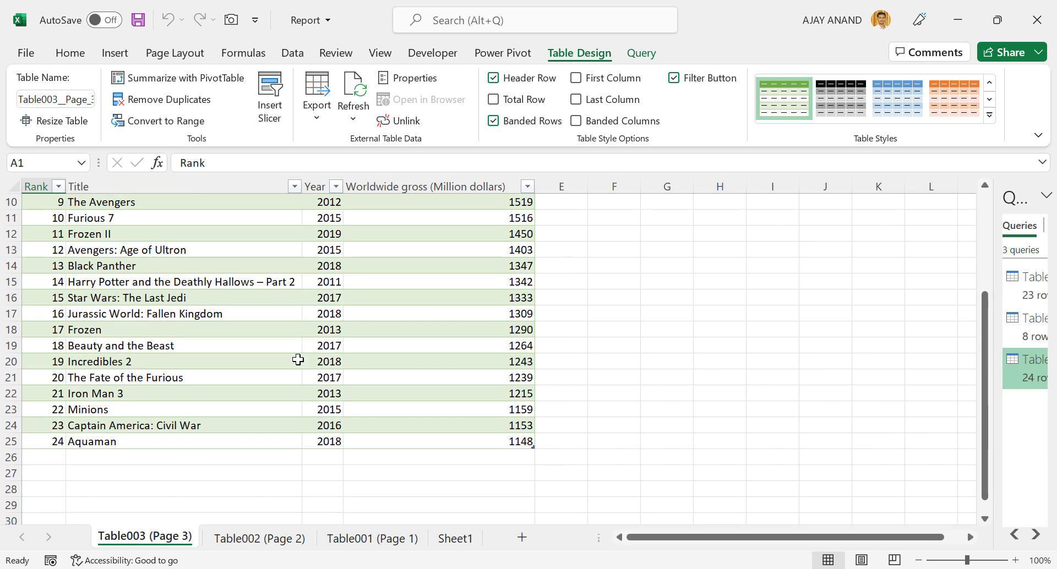
{"action": "scroll", "coordinate": [283, 370], "scroll_direction": "down", "scroll_amount": 2}
{"action": "scroll", "coordinate": [283, 372], "scroll_direction": "up", "scroll_amount": 5}
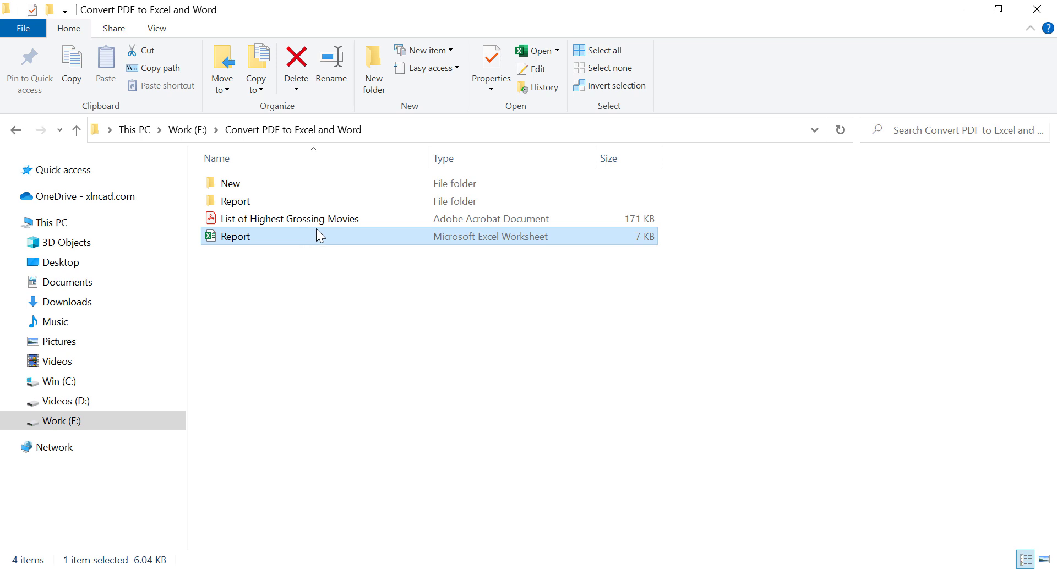
Reopen List of Highest Grossing Movies.pdf, scroll to the Indian films table ending at row 23, then close it.
{"action": "double_click", "coordinate": [332, 219]}
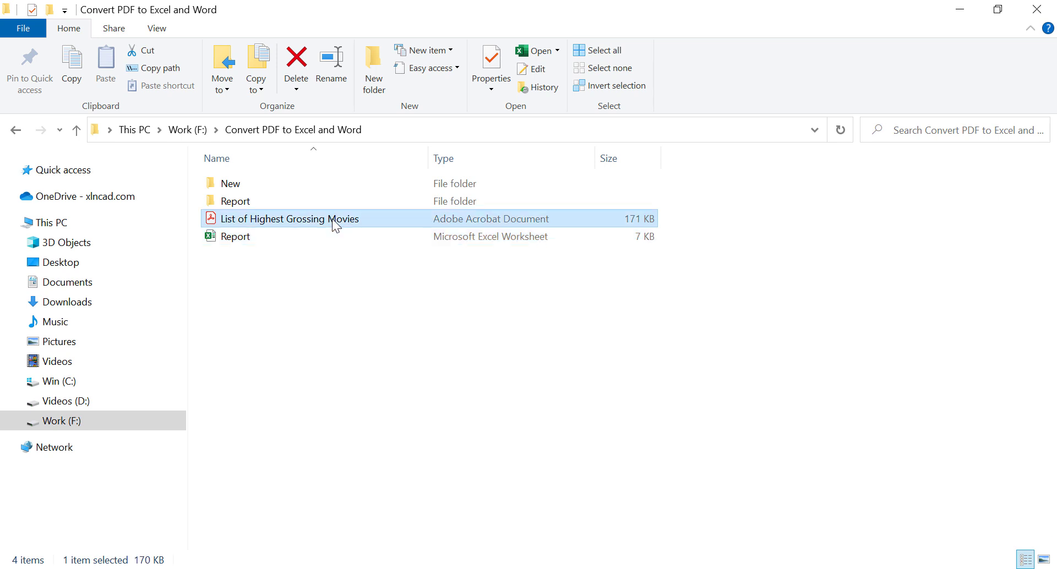
{"action": "scroll", "coordinate": [395, 277], "scroll_direction": "down", "scroll_amount": 1}
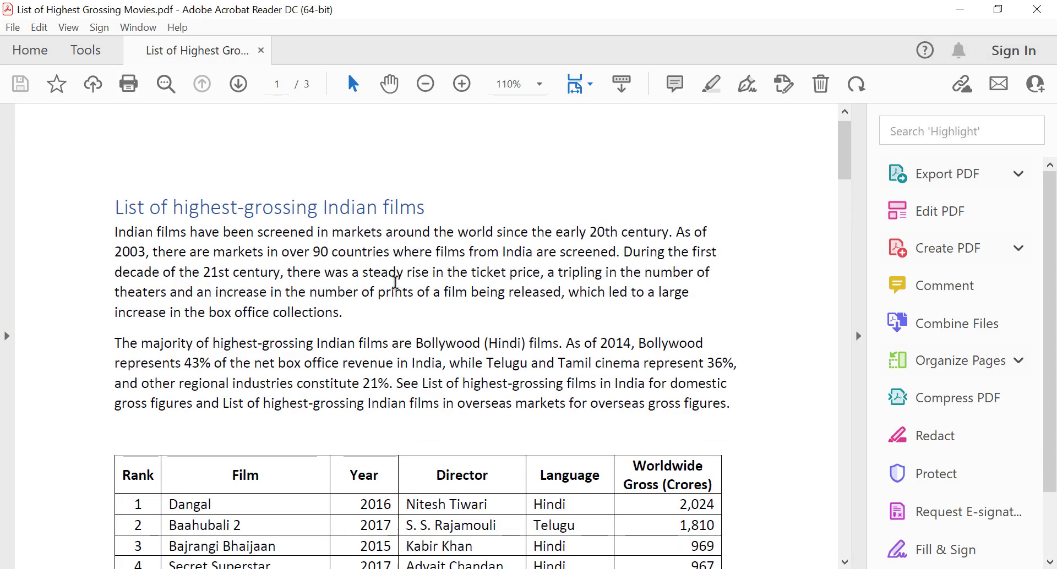
{"action": "scroll", "coordinate": [395, 282], "scroll_direction": "down", "scroll_amount": 4}
{"action": "scroll", "coordinate": [403, 283], "scroll_direction": "down", "scroll_amount": 2}
{"action": "scroll", "coordinate": [404, 286], "scroll_direction": "down", "scroll_amount": 3}
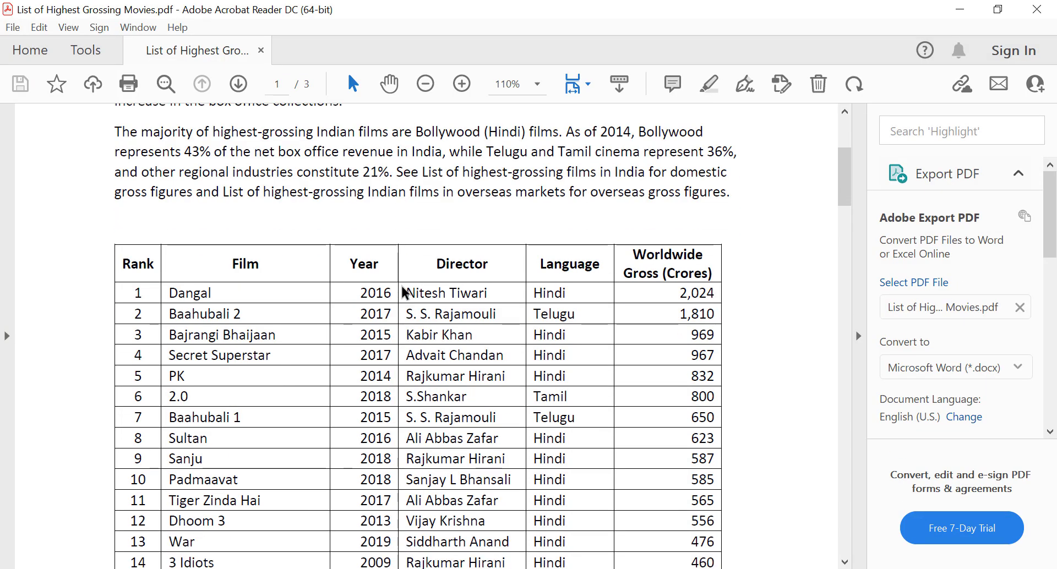
{"action": "scroll", "coordinate": [406, 290], "scroll_direction": "down", "scroll_amount": 6}
{"action": "scroll", "coordinate": [331, 314], "scroll_direction": "down", "scroll_amount": 6}
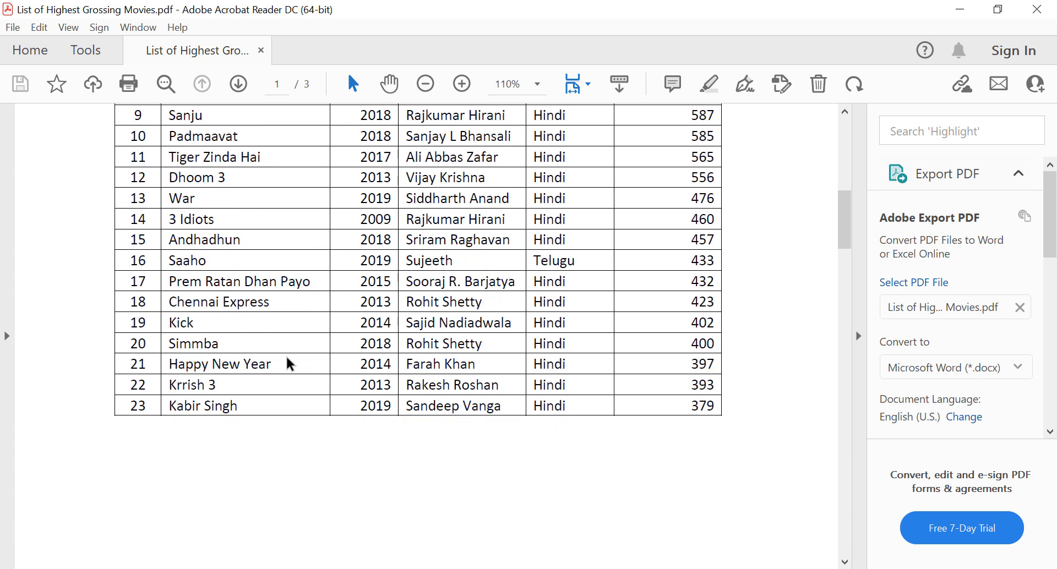
{"action": "scroll", "coordinate": [212, 415], "scroll_direction": "down", "scroll_amount": 1}
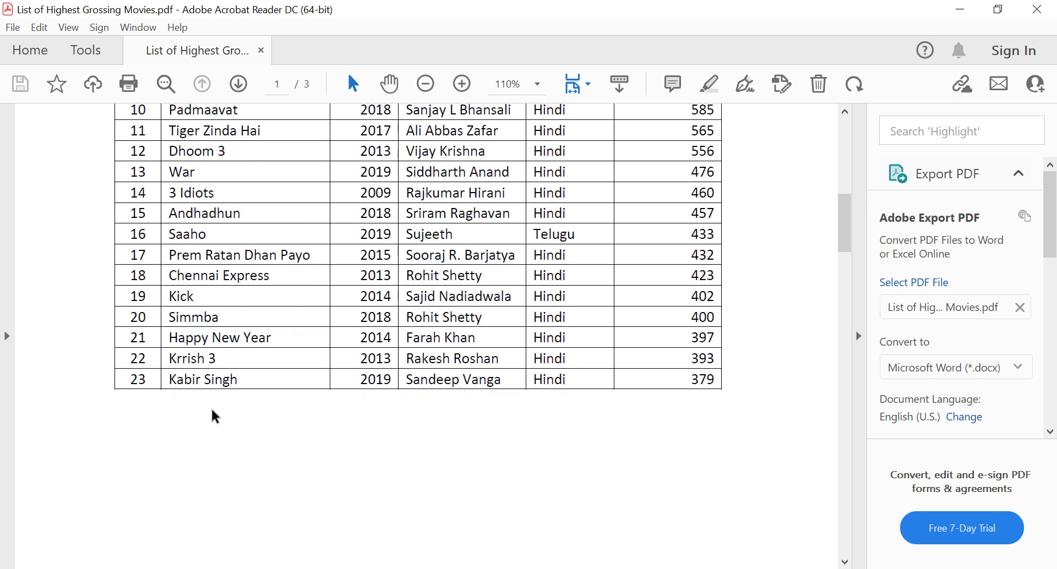
{"action": "scroll", "coordinate": [208, 351], "scroll_direction": "down", "scroll_amount": 2}
{"action": "scroll", "coordinate": [221, 355], "scroll_direction": "down", "scroll_amount": 9}
{"action": "scroll", "coordinate": [236, 352], "scroll_direction": "down", "scroll_amount": 10}
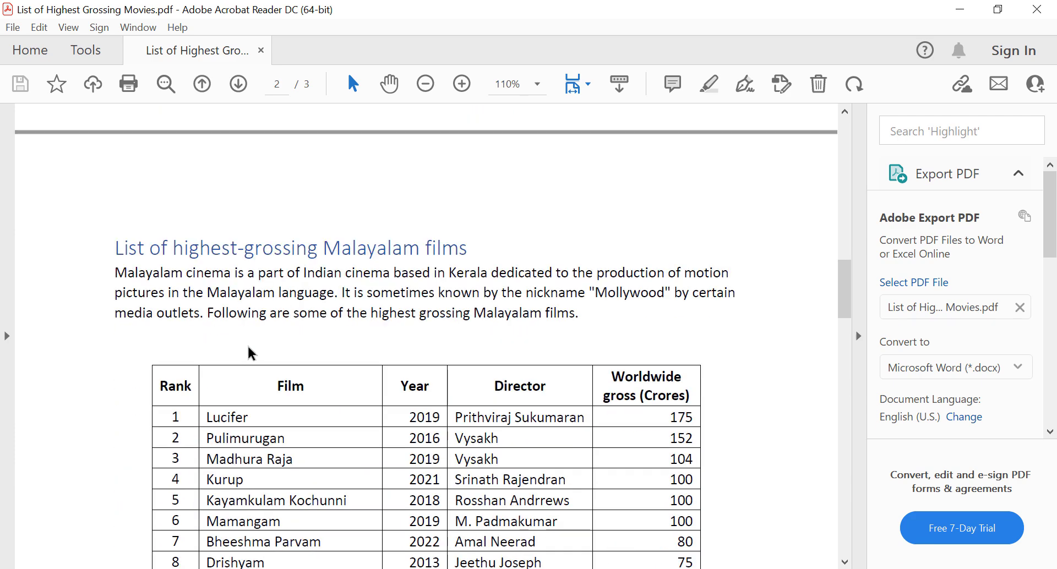
{"action": "scroll", "coordinate": [209, 375], "scroll_direction": "down", "scroll_amount": 6}
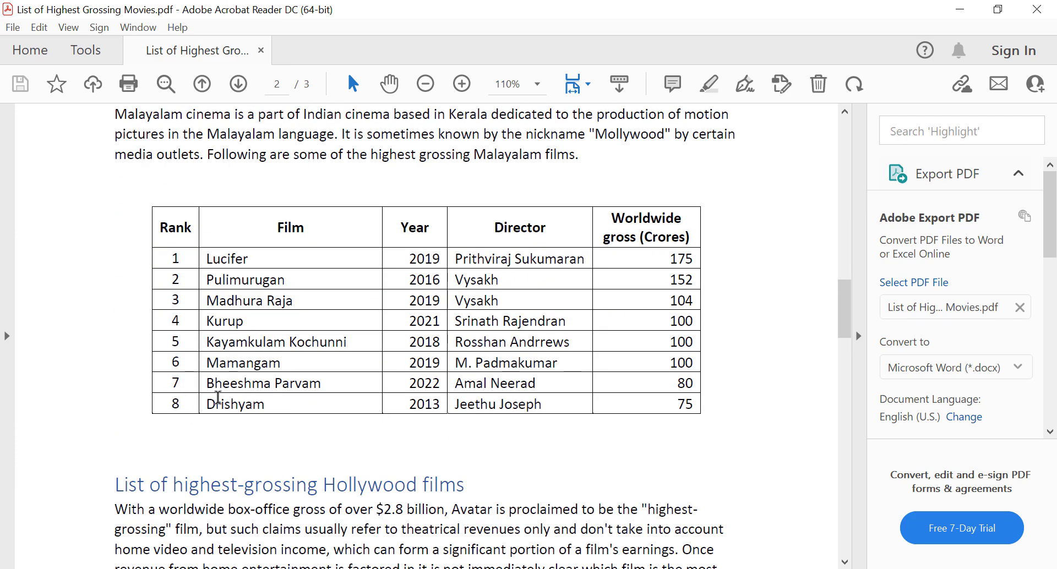
{"action": "scroll", "coordinate": [218, 394], "scroll_direction": "up", "scroll_amount": 5}
{"action": "scroll", "coordinate": [218, 400], "scroll_direction": "up", "scroll_amount": 6}
{"action": "scroll", "coordinate": [349, 301], "scroll_direction": "up", "scroll_amount": 10}
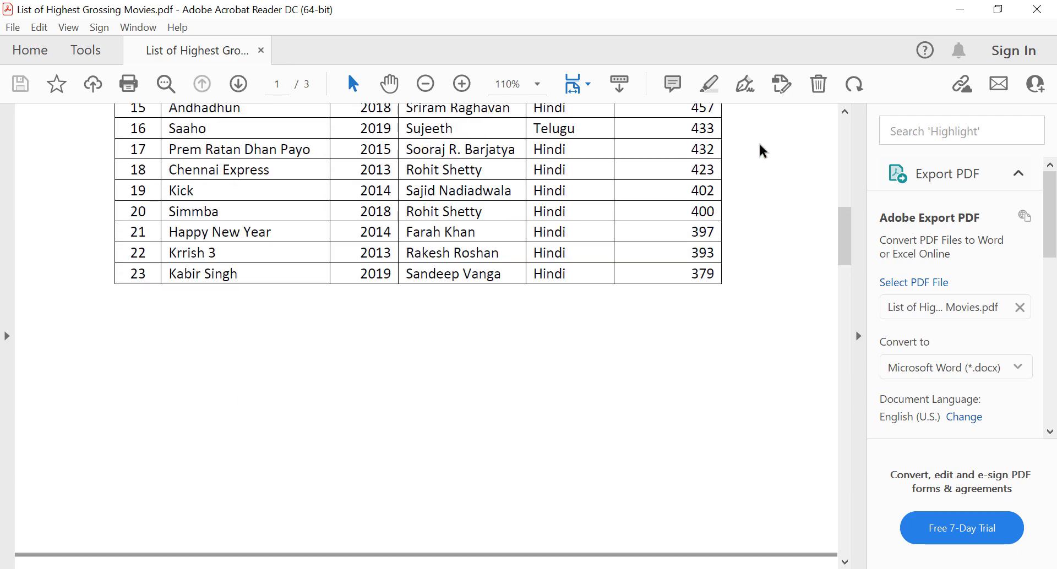
{"action": "left_click", "coordinate": [1036, 9]}
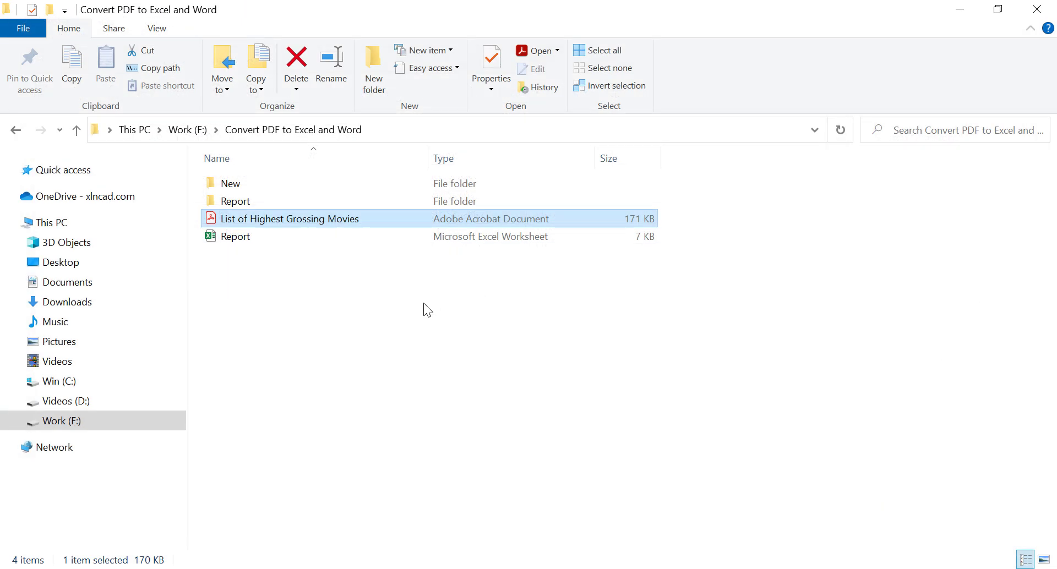
Review the updated movies PDF in the New folder: 25 Indian, 10 Malayalam, 30 Hollywood films.
{"action": "double_click", "coordinate": [253, 187]}
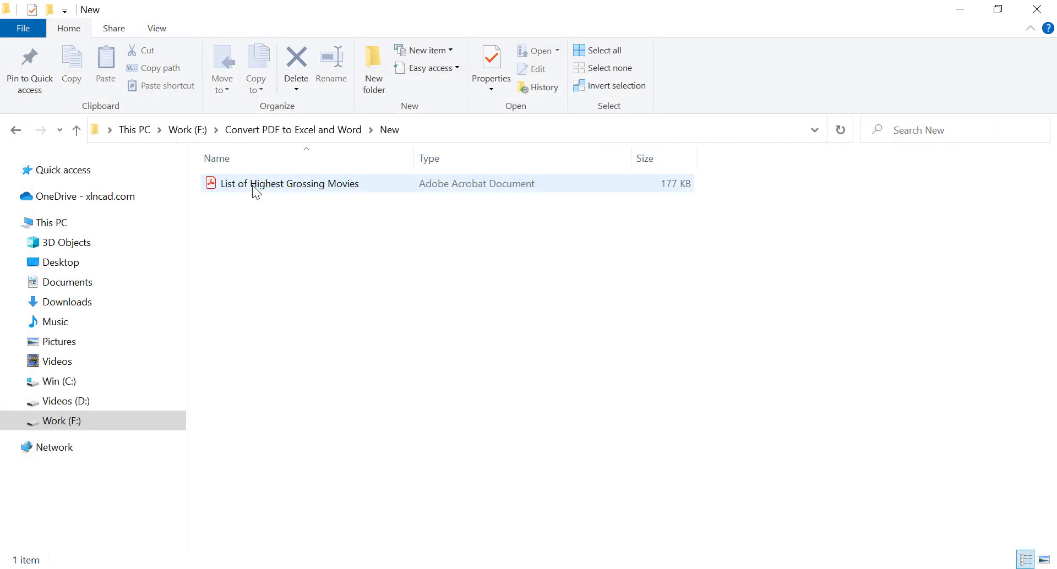
{"action": "double_click", "coordinate": [307, 193]}
{"action": "scroll", "coordinate": [340, 378], "scroll_direction": "down", "scroll_amount": 10}
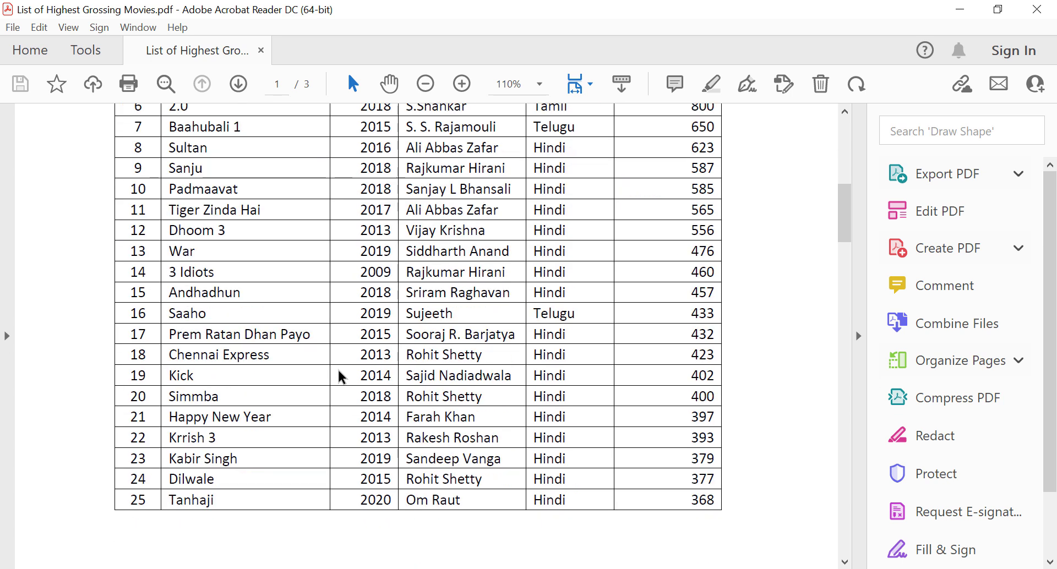
{"action": "scroll", "coordinate": [247, 374], "scroll_direction": "down", "scroll_amount": 3}
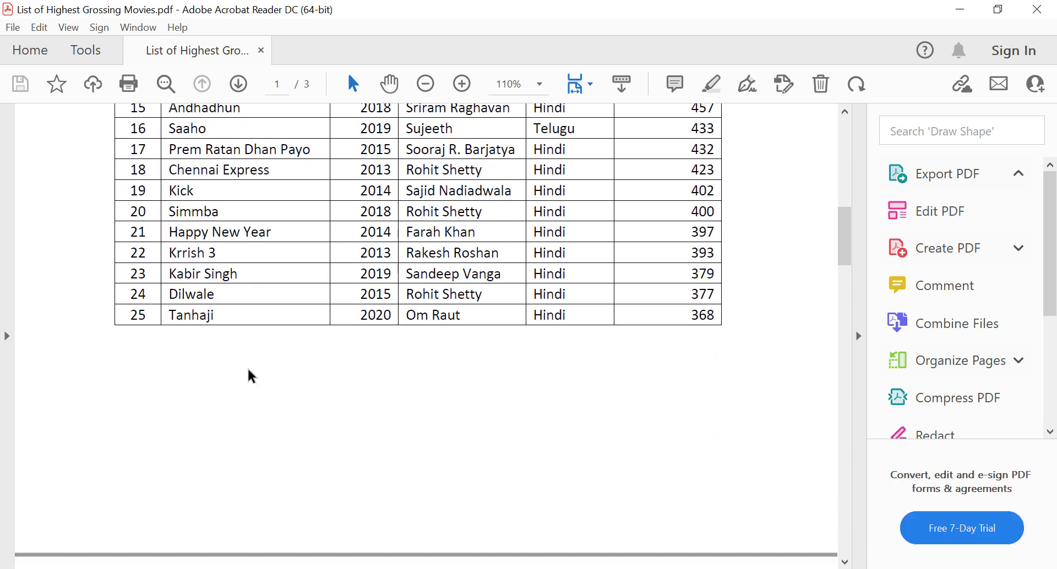
{"action": "scroll", "coordinate": [283, 366], "scroll_direction": "down", "scroll_amount": 6}
{"action": "scroll", "coordinate": [317, 366], "scroll_direction": "down", "scroll_amount": 5}
{"action": "scroll", "coordinate": [317, 366], "scroll_direction": "down", "scroll_amount": 3}
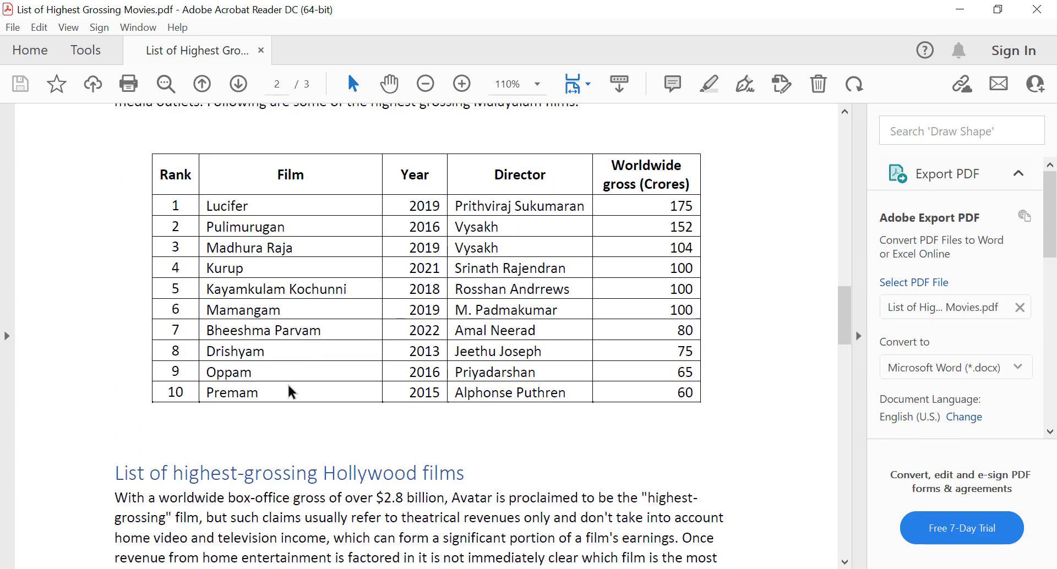
{"action": "scroll", "coordinate": [731, 359], "scroll_direction": "down", "scroll_amount": 3}
{"action": "left_click_drag", "start_coordinate": [837, 328], "coordinate": [843, 492]}
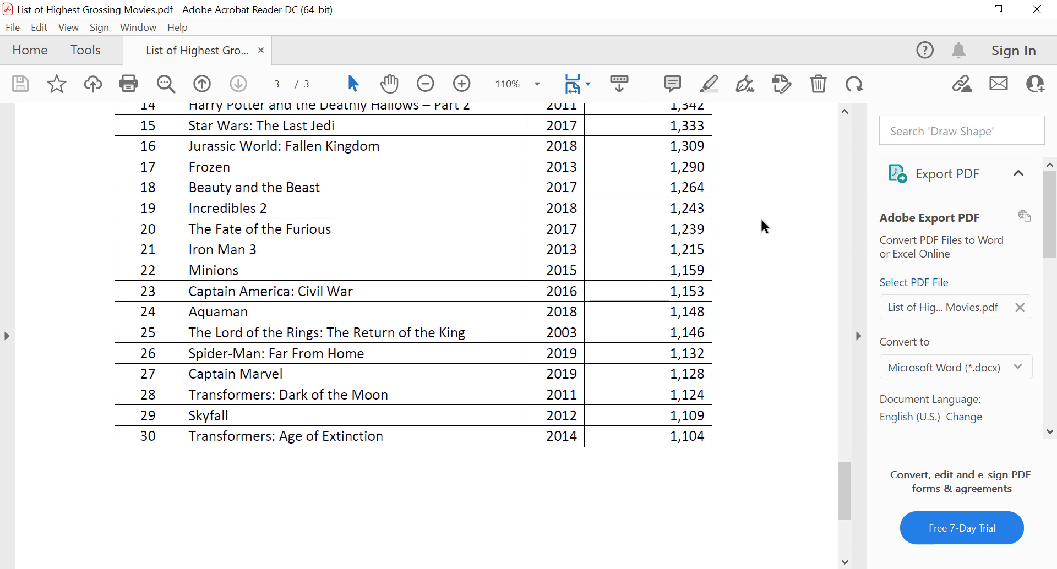
{"action": "left_click", "coordinate": [1036, 9]}
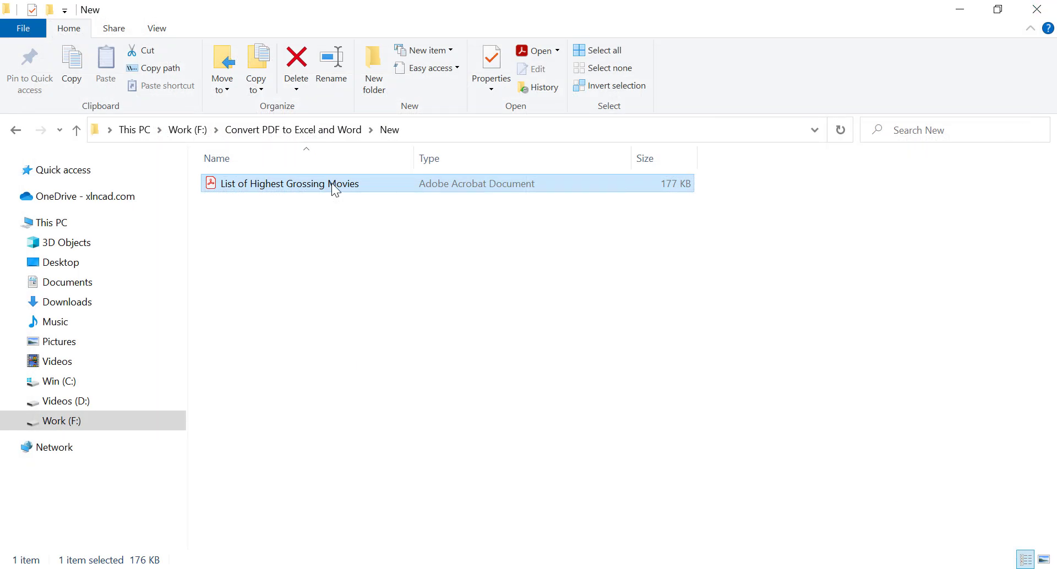
Copy the updated movies PDF into the parent project folder, replacing the original file.
{"action": "right_click", "coordinate": [333, 187]}
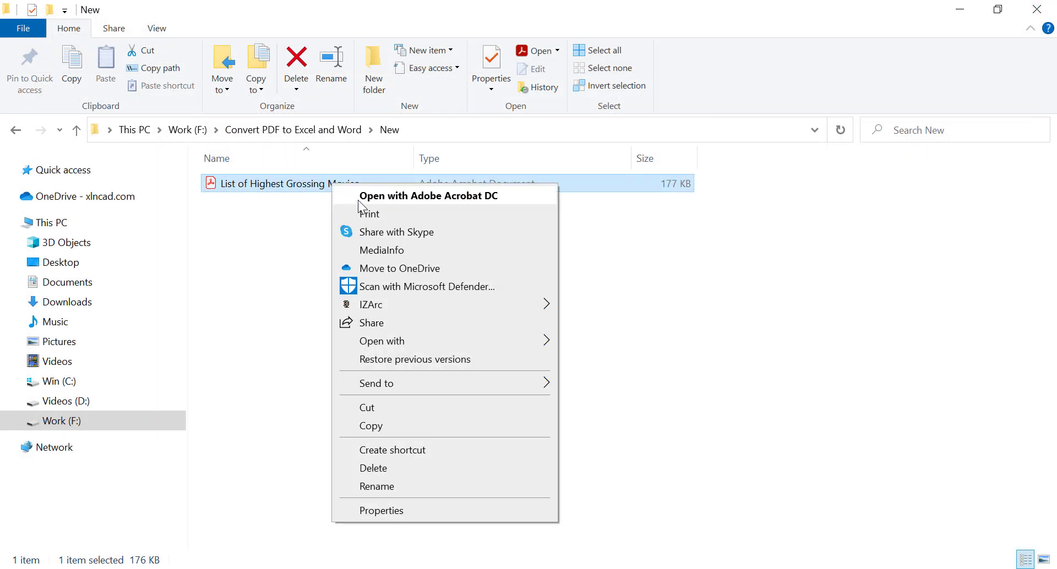
{"action": "left_click", "coordinate": [380, 426]}
{"action": "left_click", "coordinate": [314, 130]}
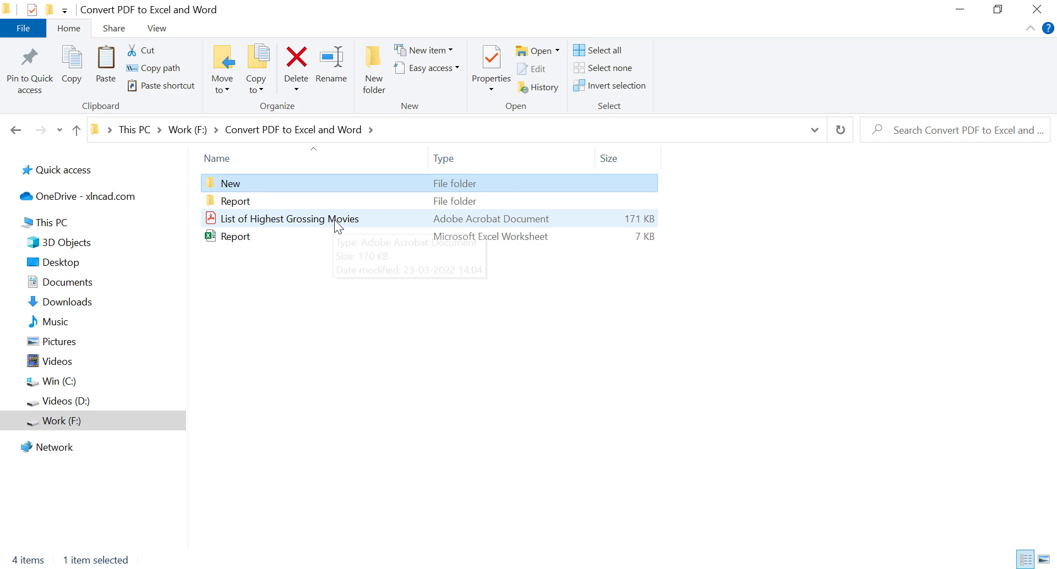
{"action": "right_click", "coordinate": [368, 290]}
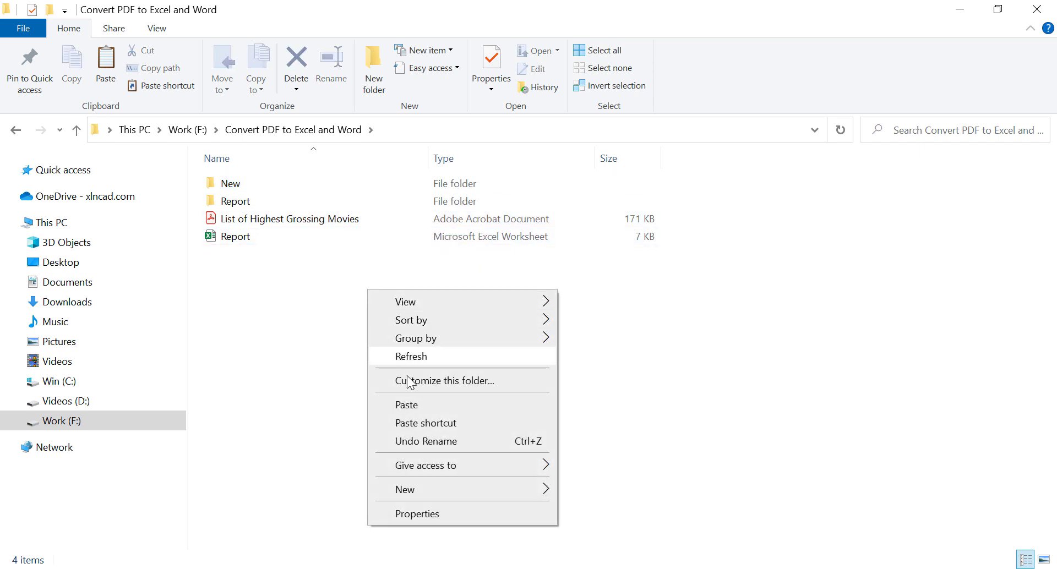
{"action": "left_click", "coordinate": [428, 406]}
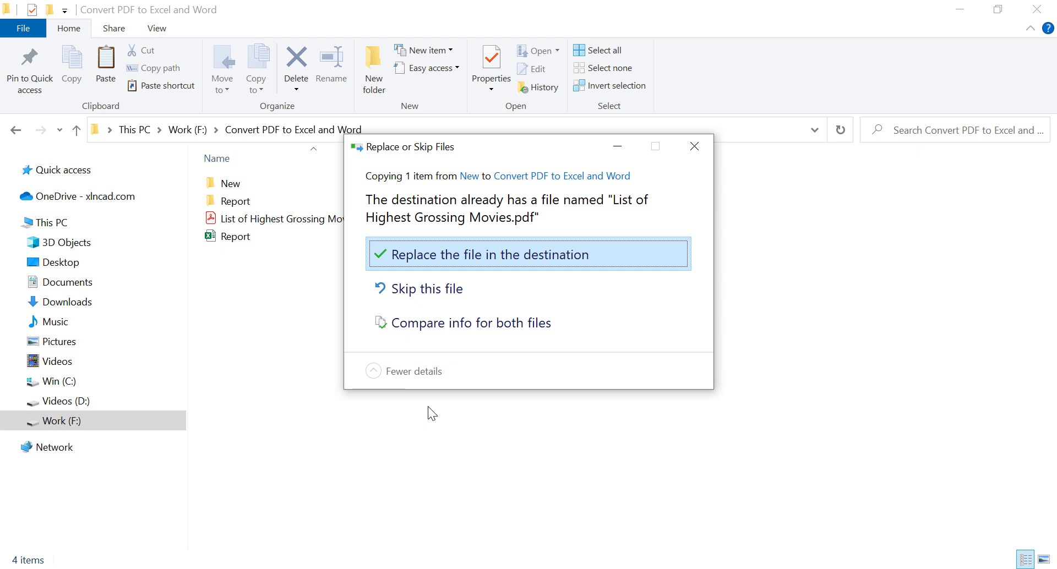
{"action": "left_click", "coordinate": [506, 257]}
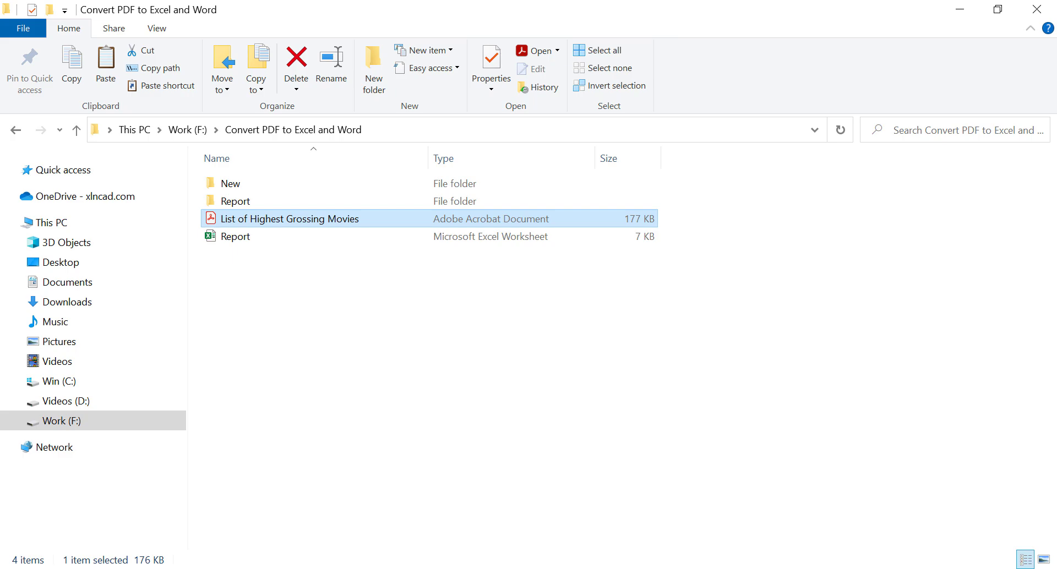
{"action": "left_click", "coordinate": [287, 560]}
Refresh the Table001 Indian films table so it lists 25 films.
{"action": "scroll", "coordinate": [329, 312], "scroll_direction": "down", "scroll_amount": 3}
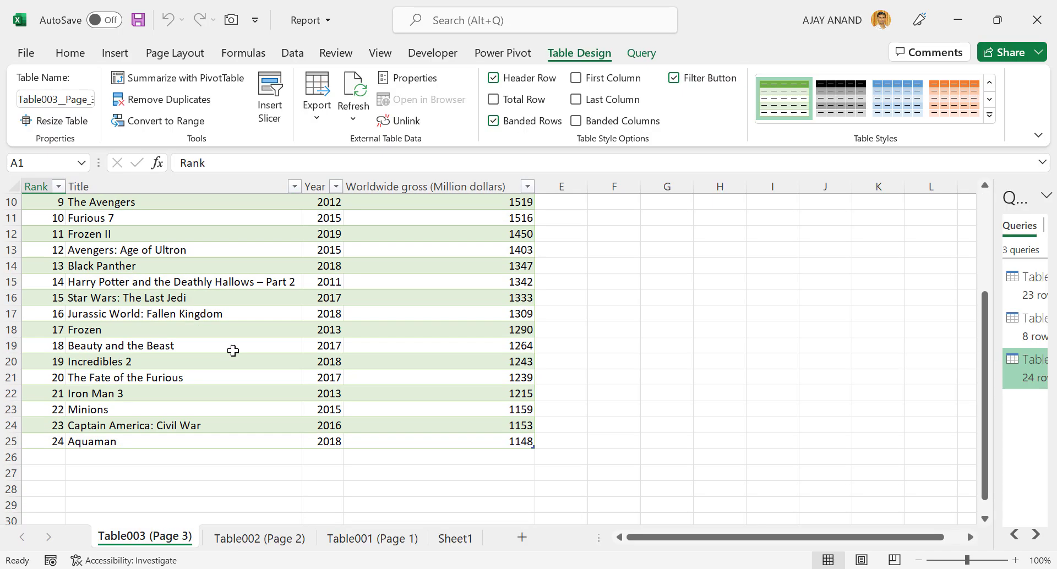
{"action": "scroll", "coordinate": [231, 347], "scroll_direction": "down", "scroll_amount": 2}
{"action": "left_click", "coordinate": [270, 539]}
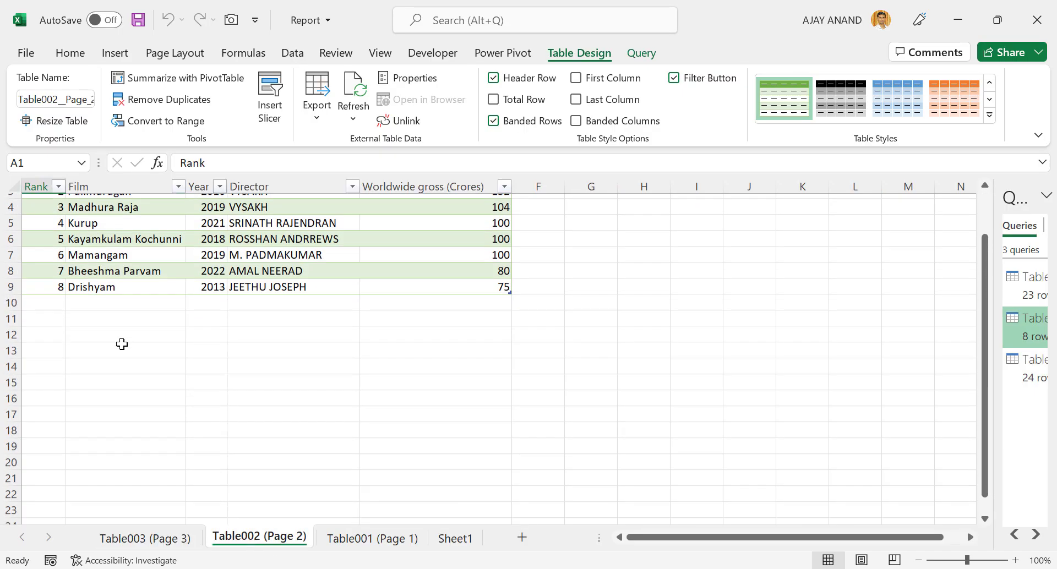
{"action": "left_click", "coordinate": [364, 538]}
{"action": "scroll", "coordinate": [197, 366], "scroll_direction": "down", "scroll_amount": 4}
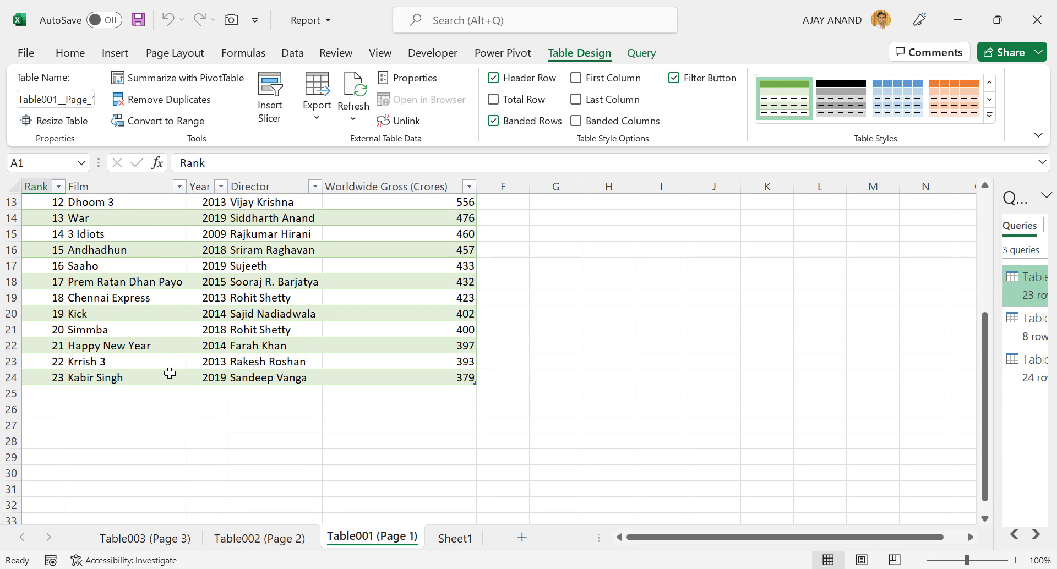
{"action": "left_click", "coordinate": [357, 95]}
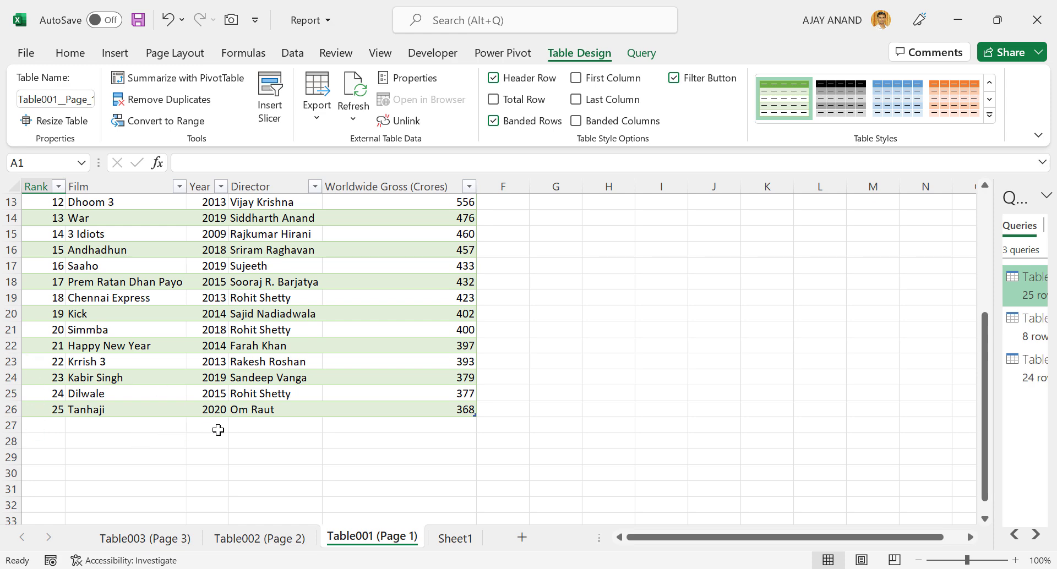
Refresh Table002 (10 Malayalam films) and Table003 (30 Hollywood films) from the updated PDF.
{"action": "left_click", "coordinate": [250, 540]}
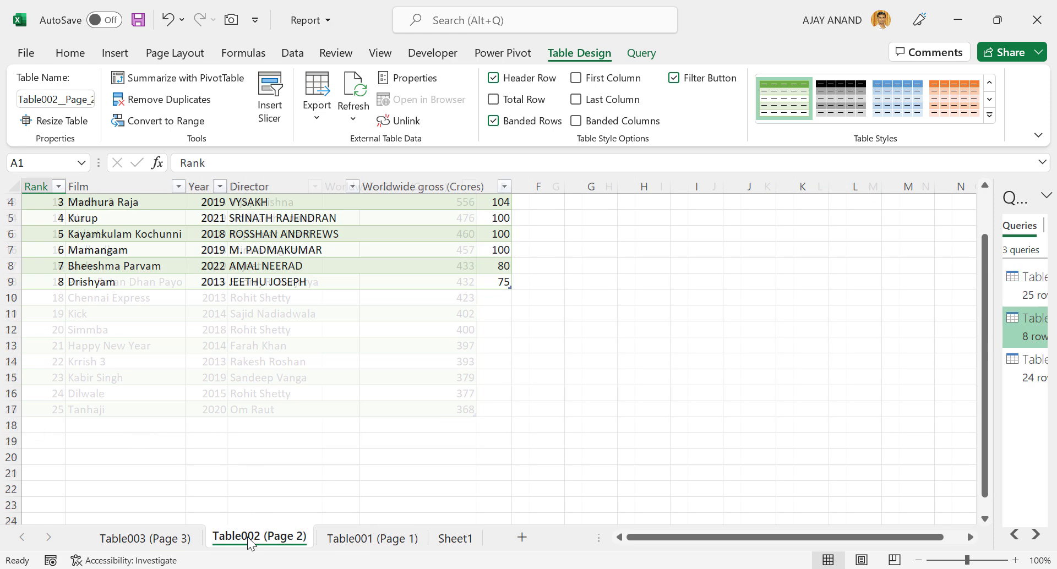
{"action": "left_click", "coordinate": [361, 95]}
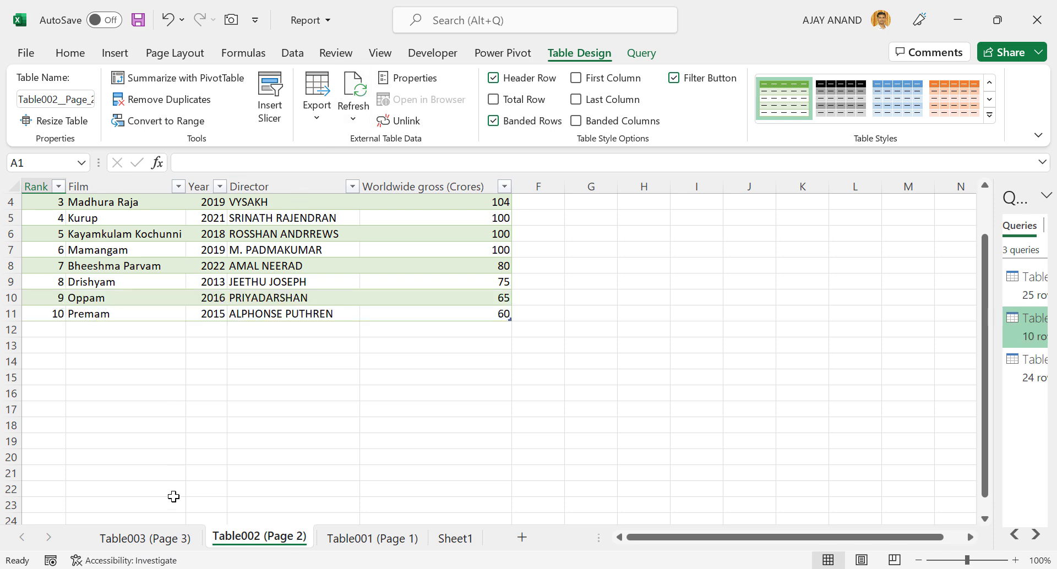
{"action": "left_click", "coordinate": [144, 538]}
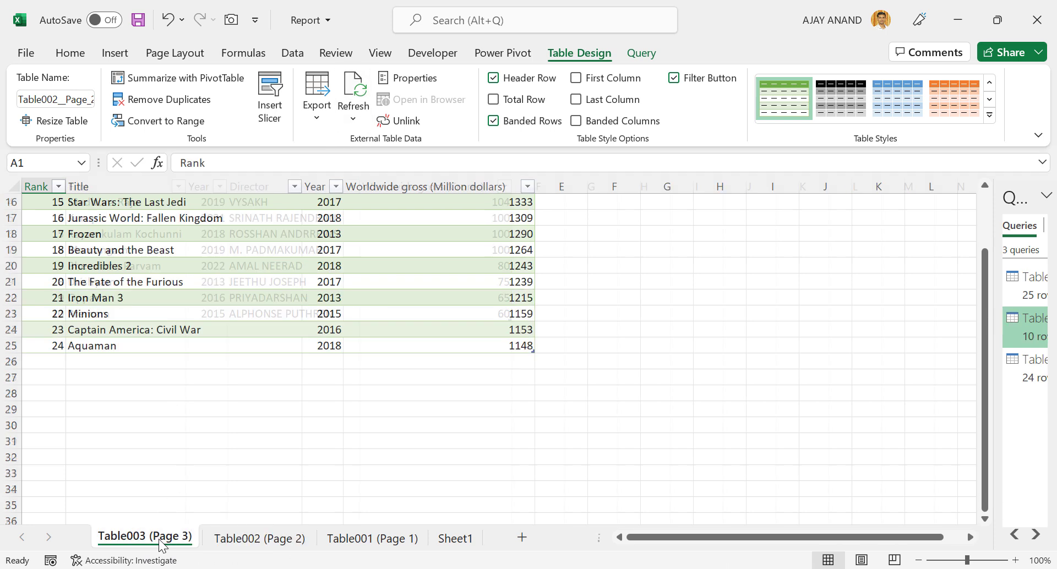
{"action": "left_click", "coordinate": [355, 91]}
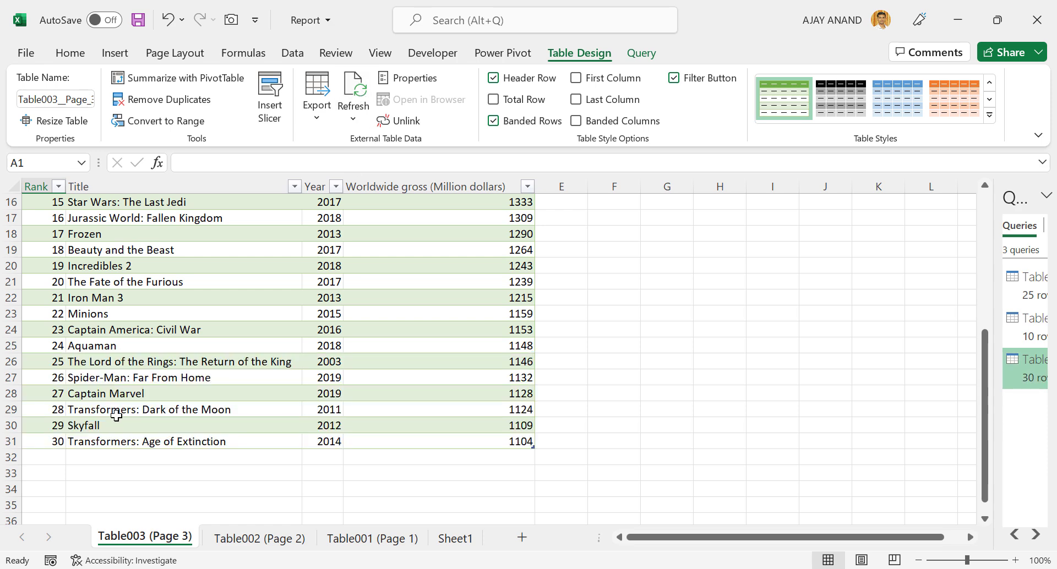
{"action": "left_click", "coordinate": [268, 541]}
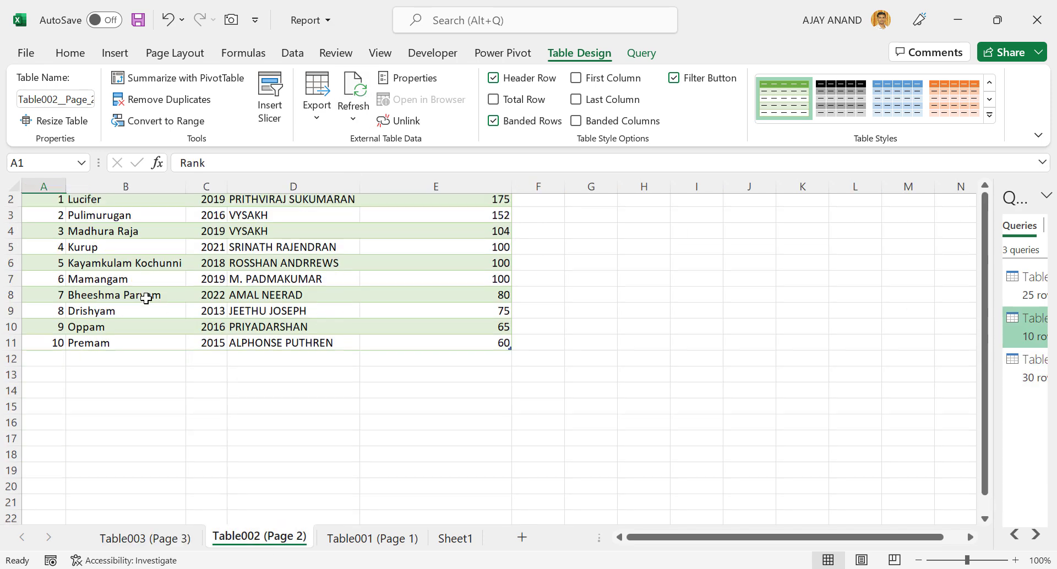
{"action": "scroll", "coordinate": [146, 298], "scroll_direction": "up", "scroll_amount": 1}
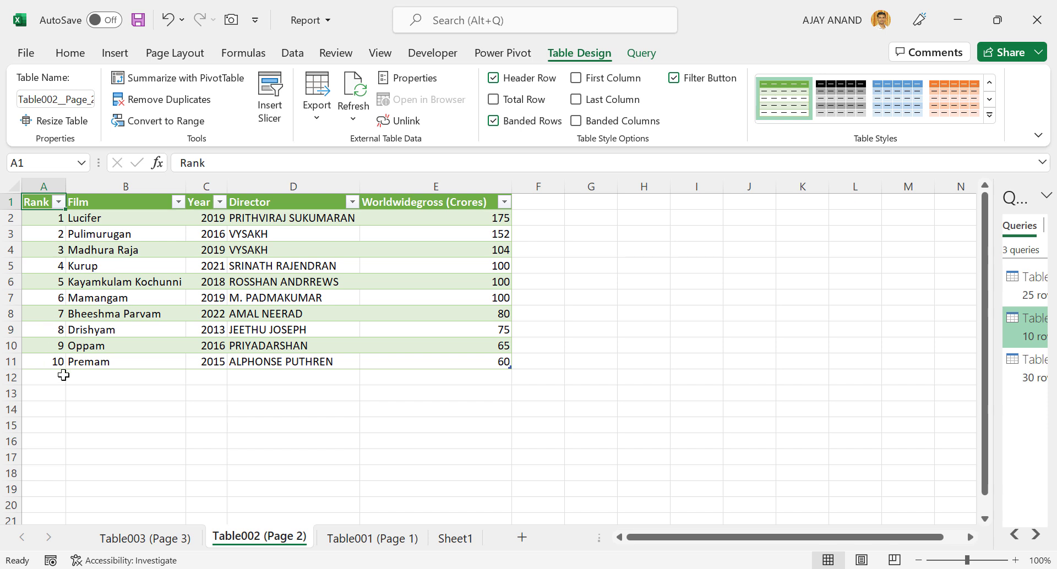